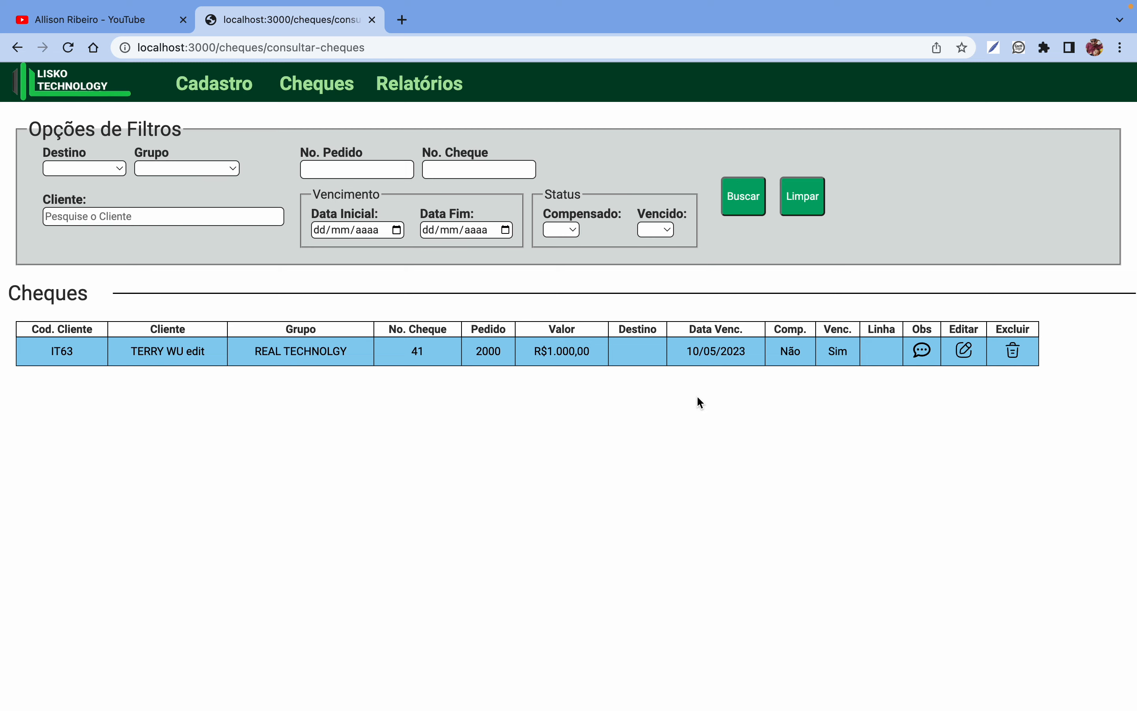
- Edit the listed cheque, assign the second person offered as its Destino, and save the change
click(966, 351)
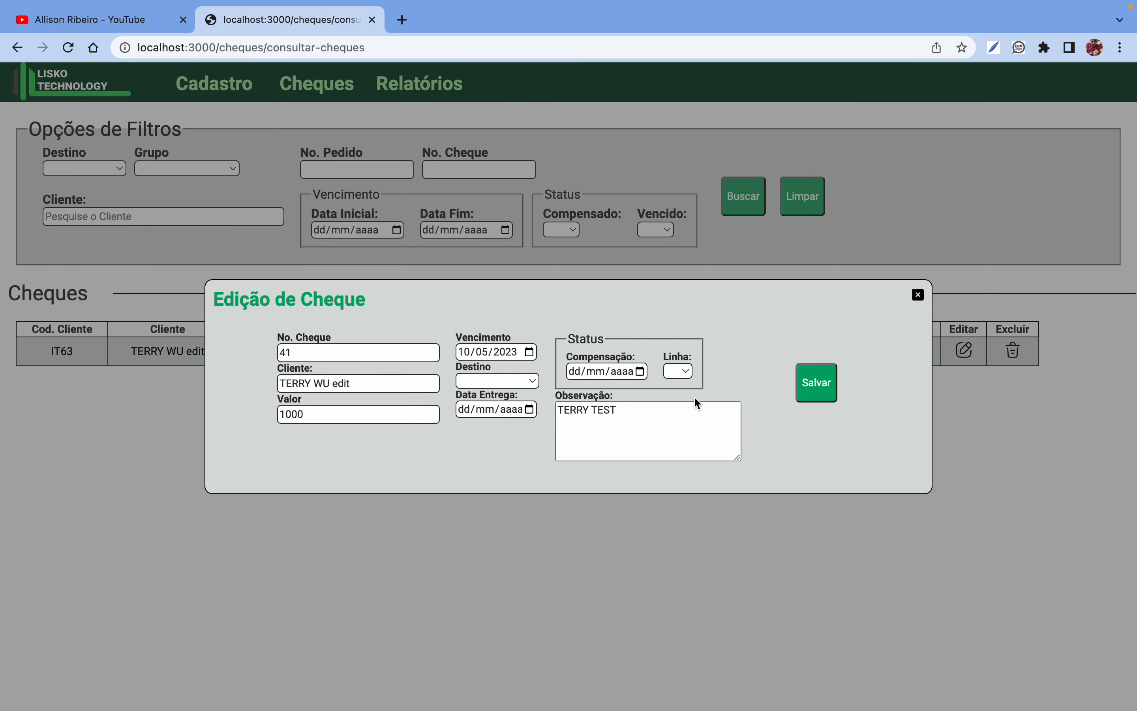
click(516, 380)
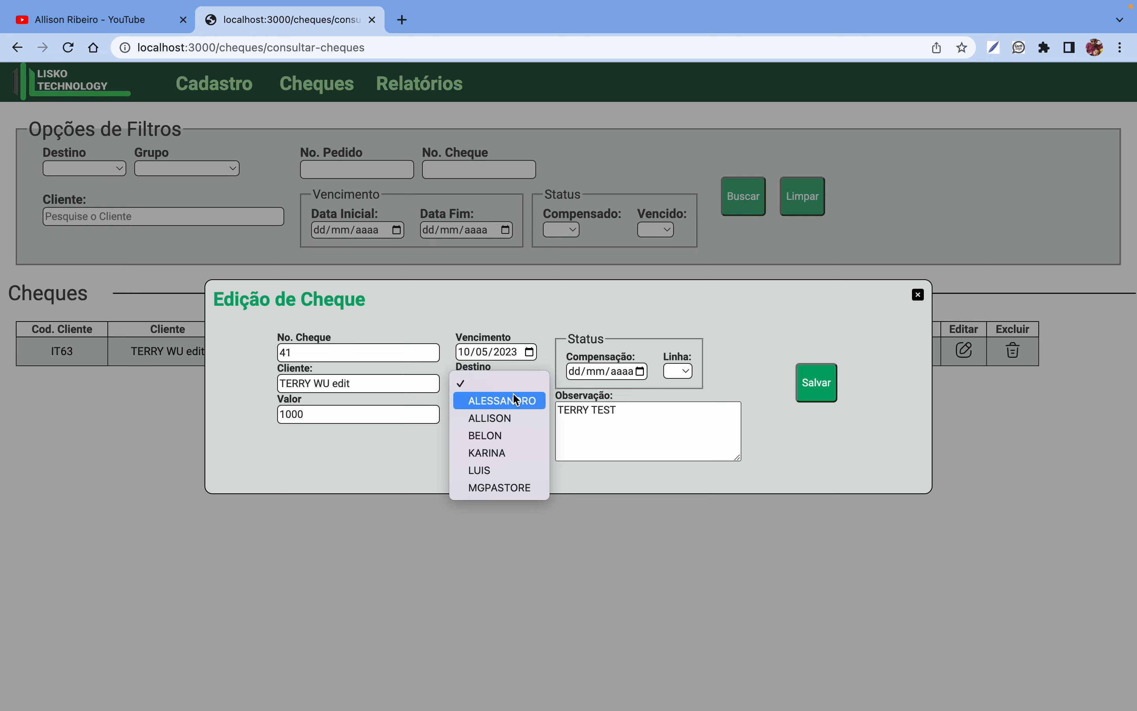
click(496, 418)
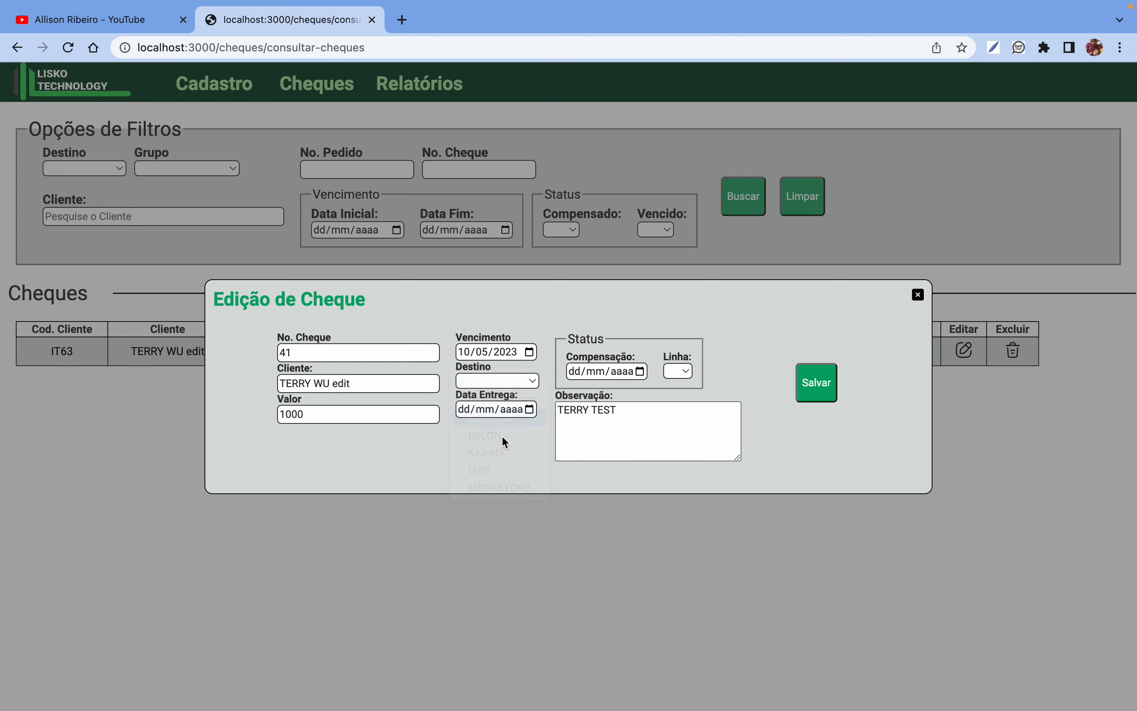
click(804, 398)
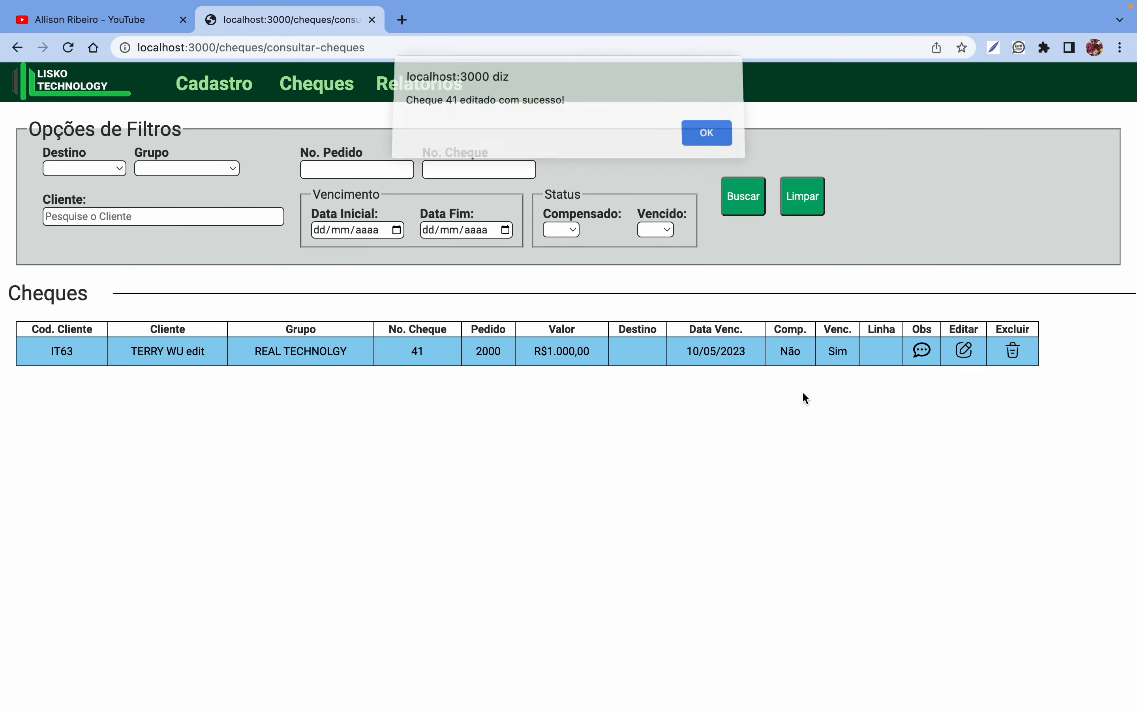
click(704, 135)
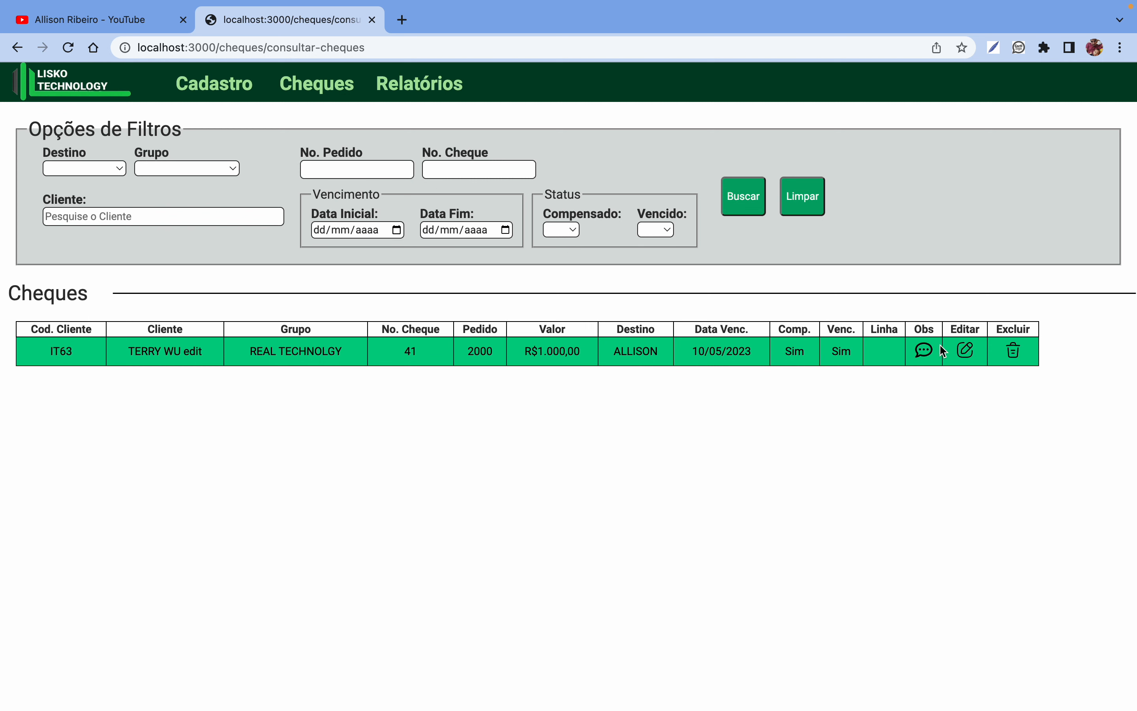
- Edit the cheque again, set its Linha to 11, and save the change
click(962, 353)
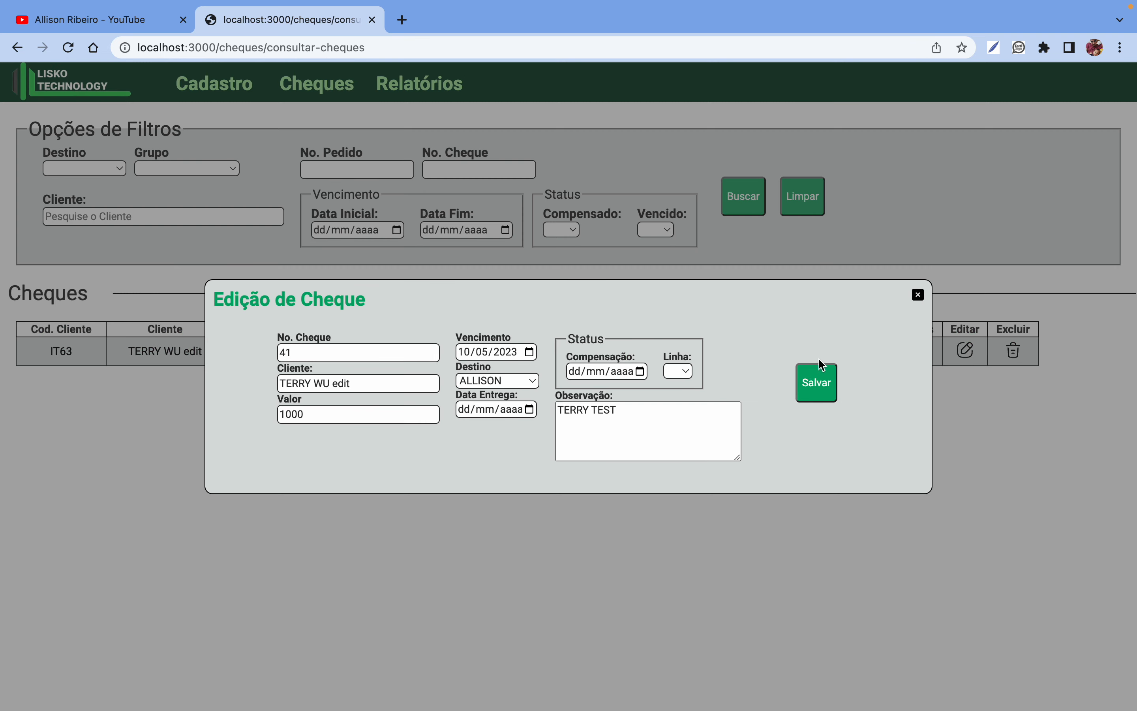
click(685, 380)
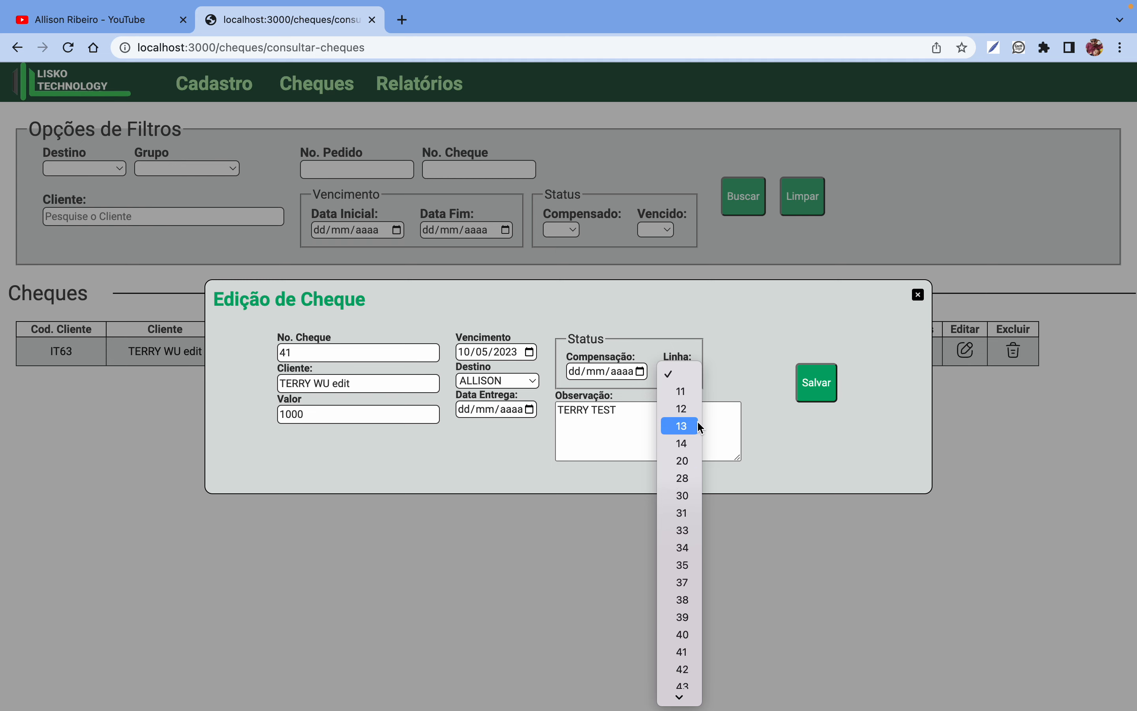
click(685, 398)
click(820, 396)
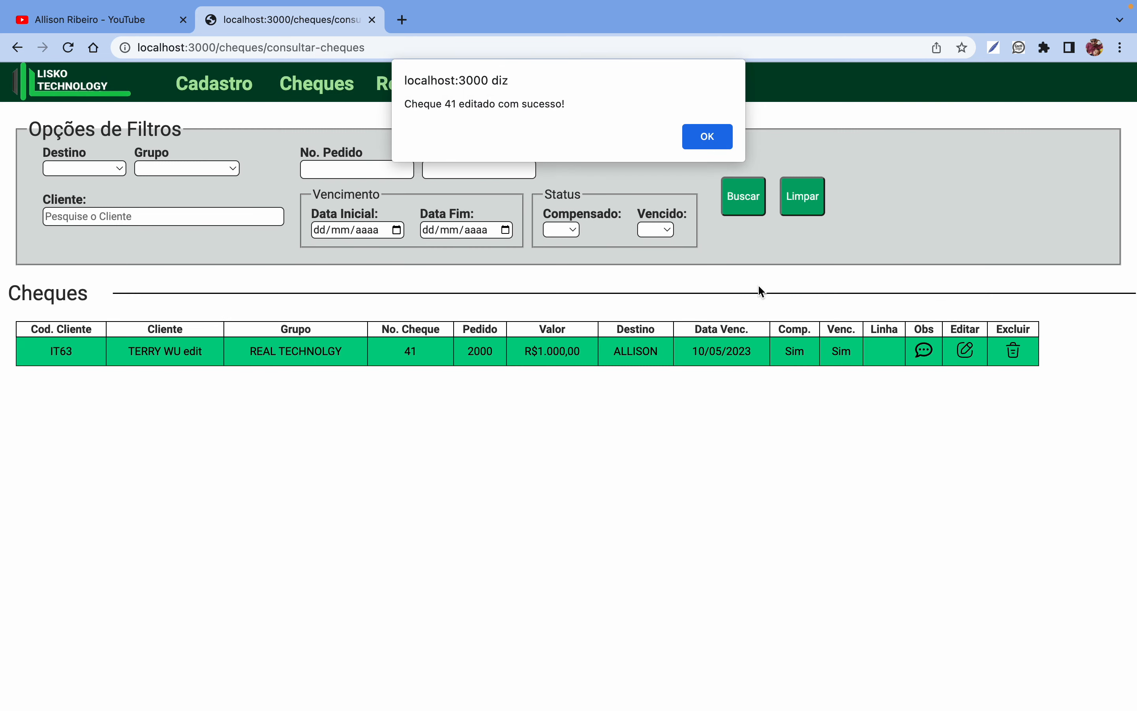
click(705, 141)
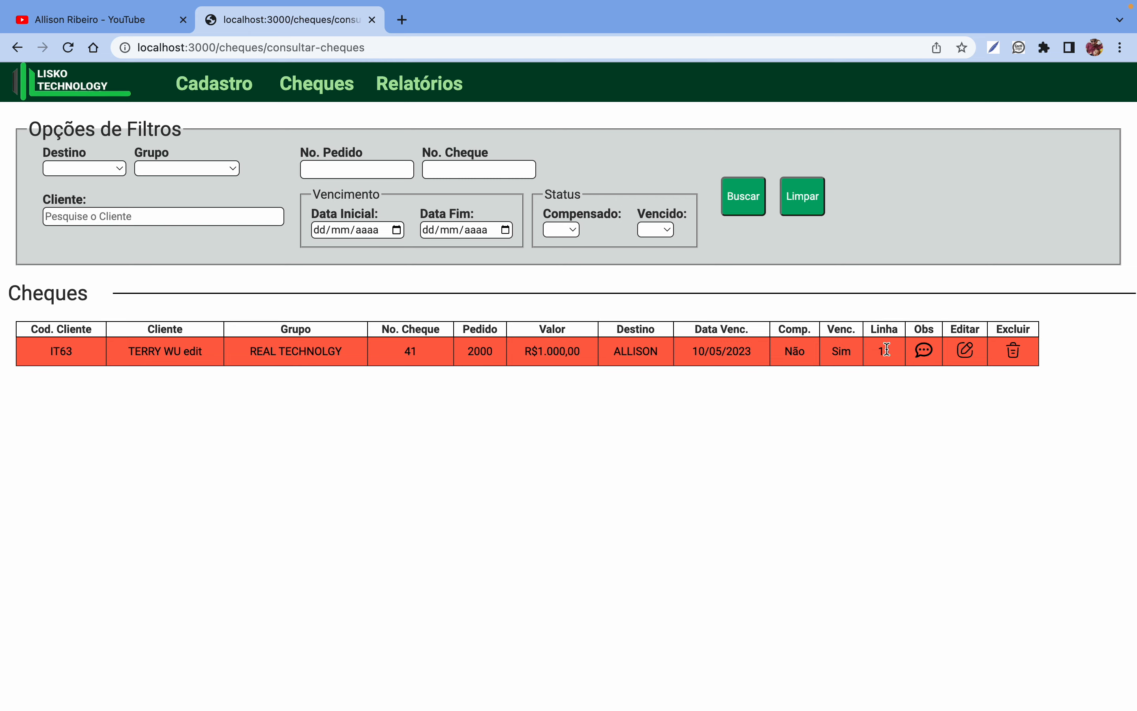
- Replace the cheque's observation with "No funds", save it, and reopen the note to check it
click(927, 358)
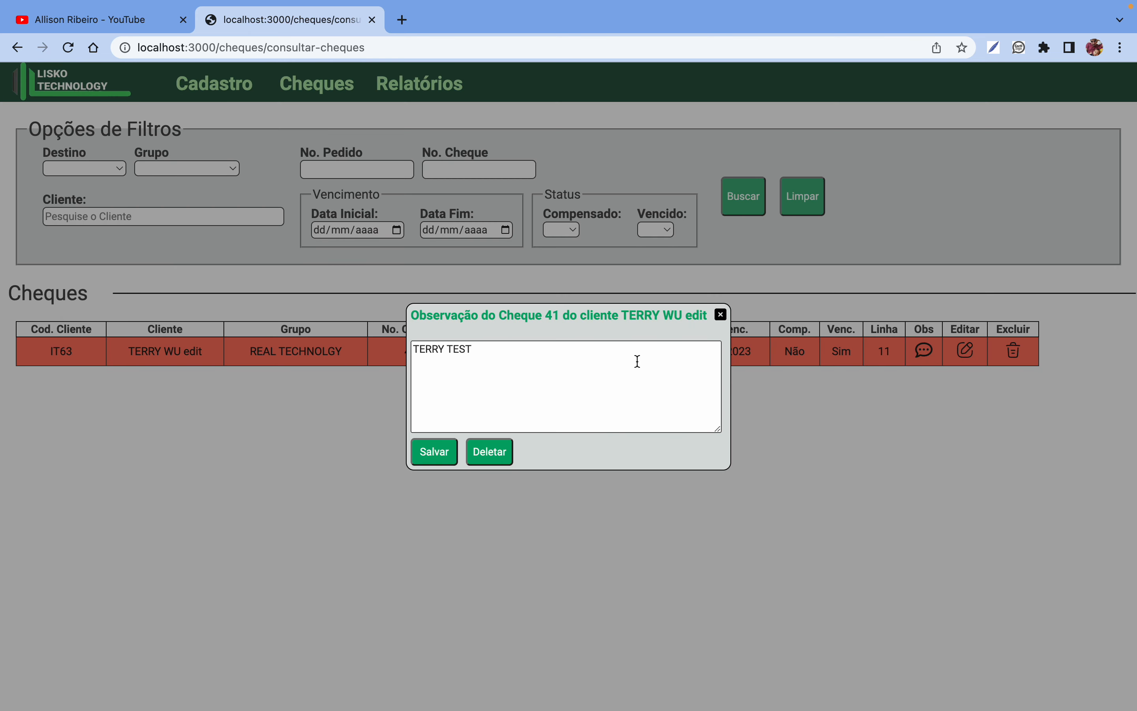
click(592, 363)
key(shift+alt+Left)
key(shift+alt+Left)
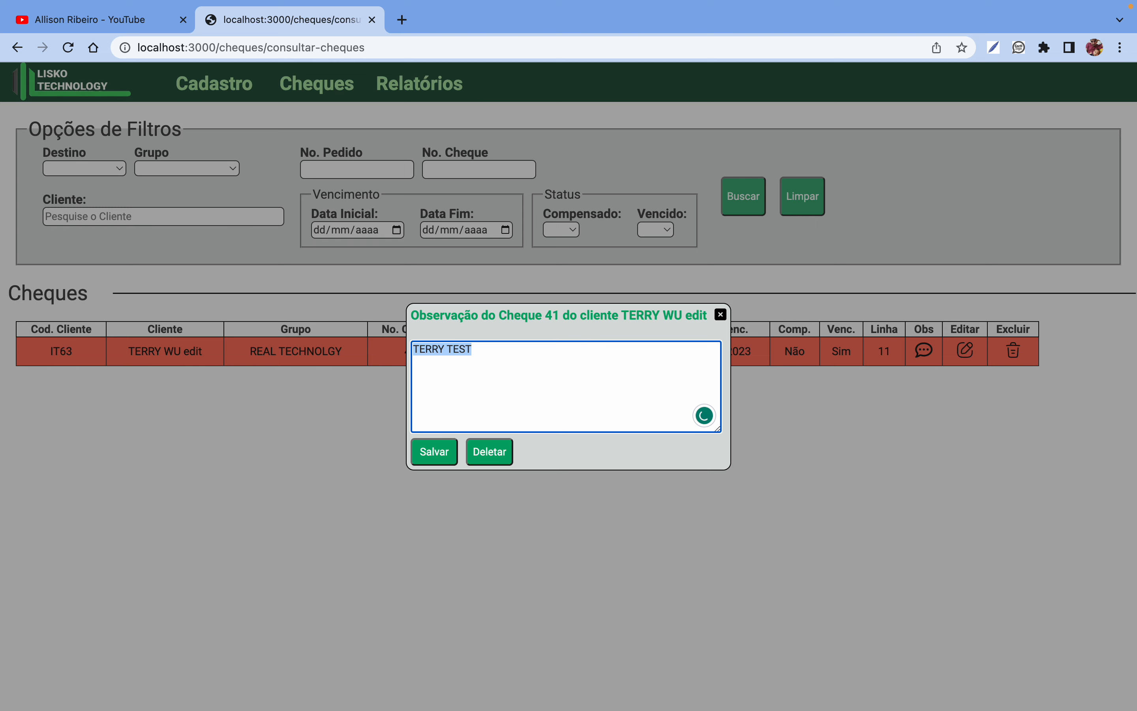
text(No funds)
click(414, 450)
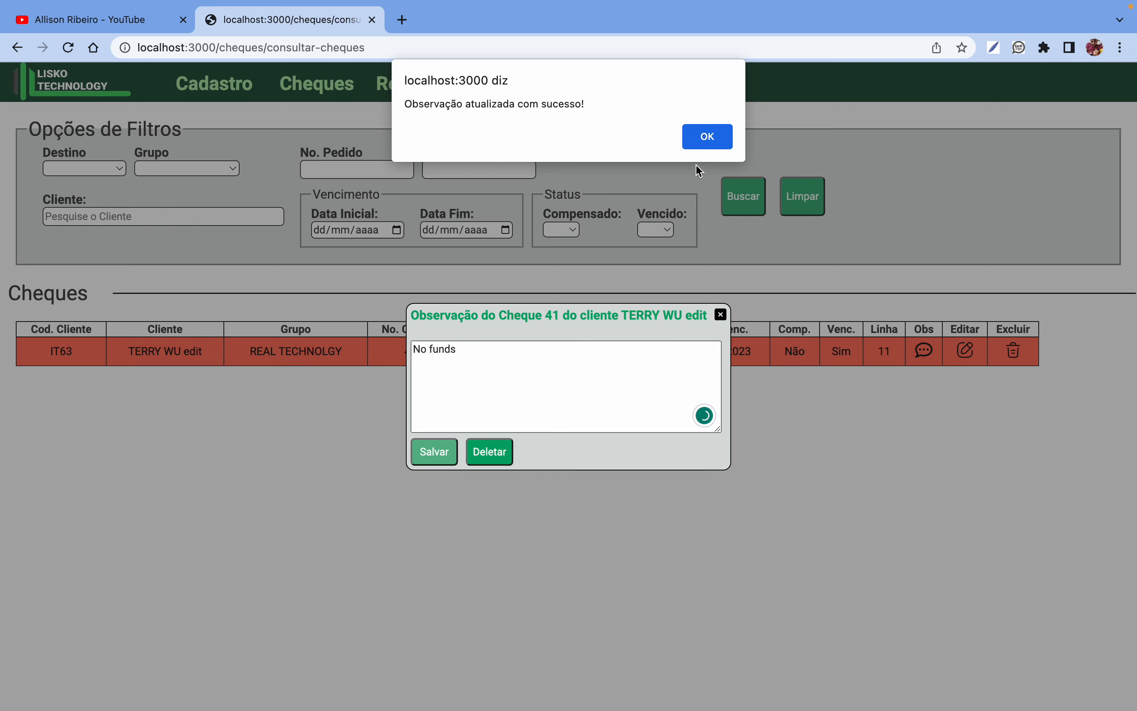
click(704, 140)
click(922, 352)
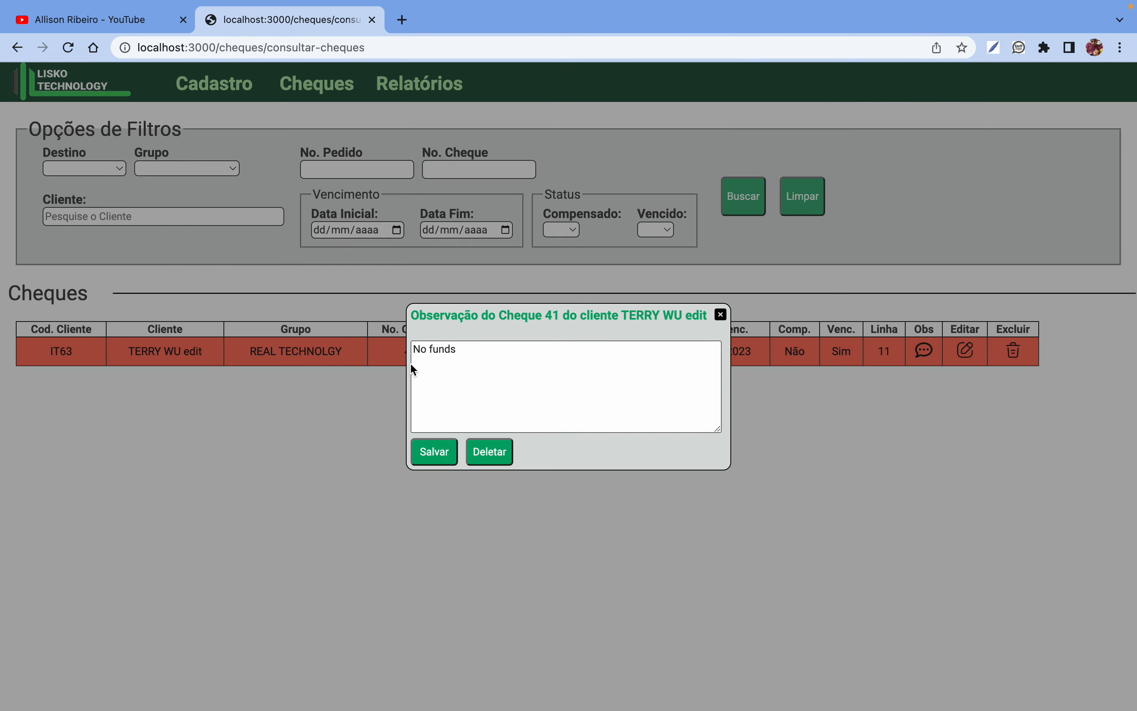
click(720, 316)
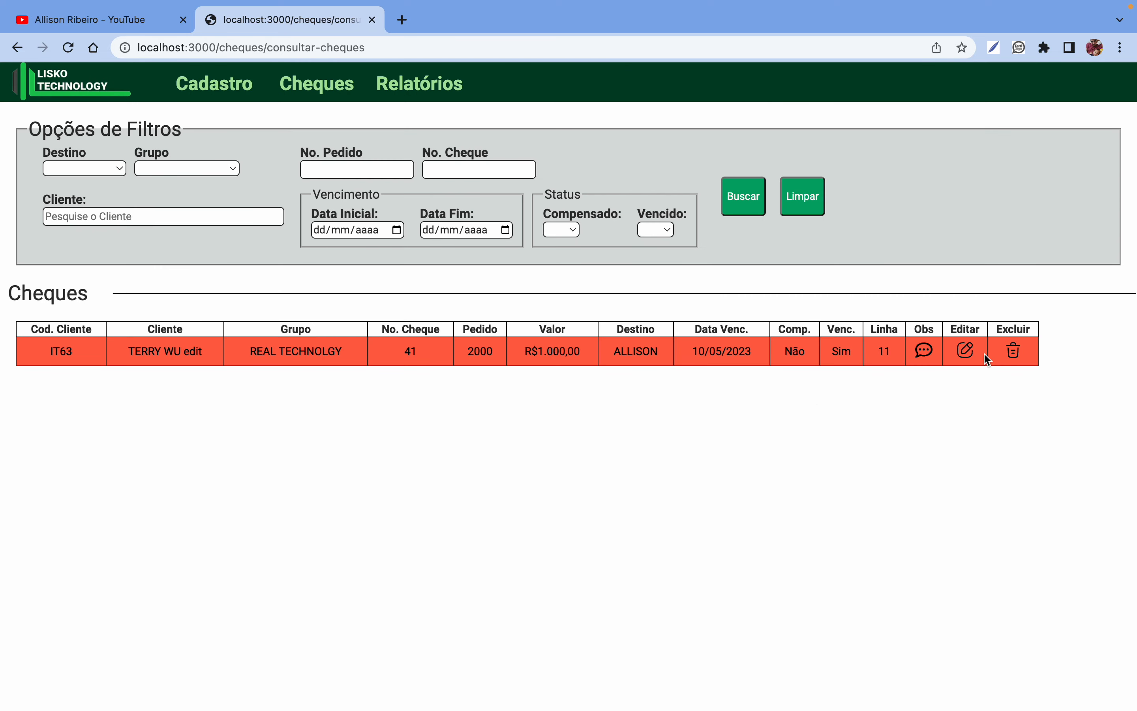
- Clear the cheque's Linha value, set its Vencimento to 05/06/2023, and save the edit
click(966, 352)
click(689, 373)
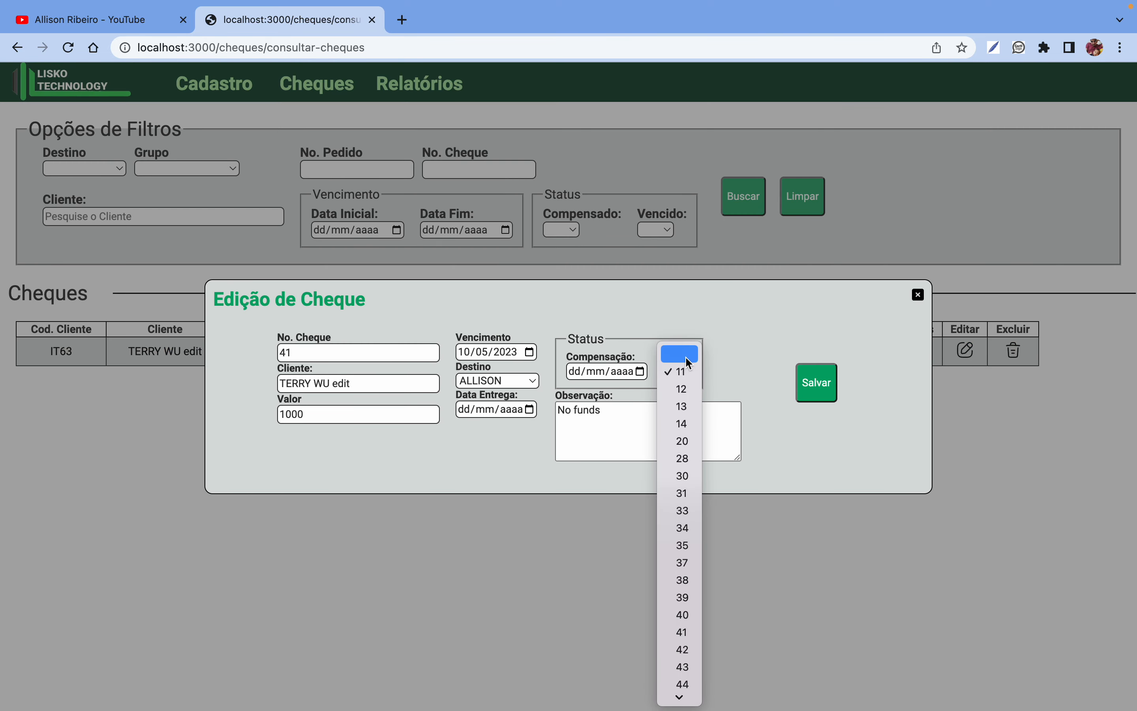
click(688, 363)
click(521, 351)
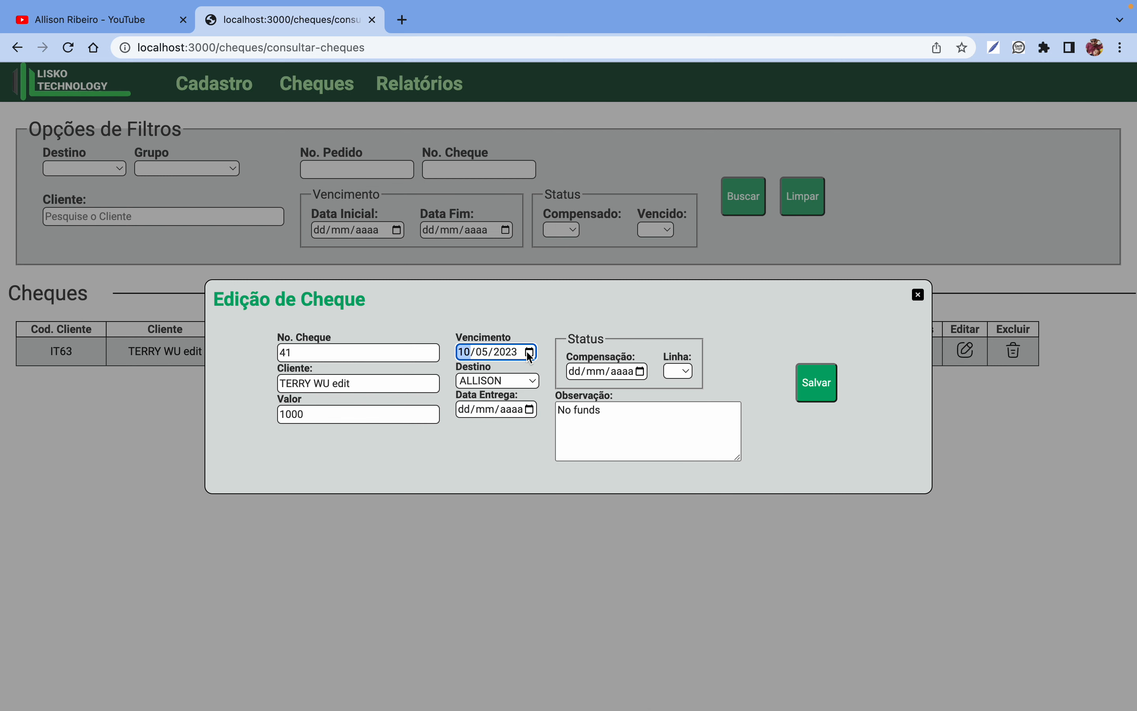
click(529, 353)
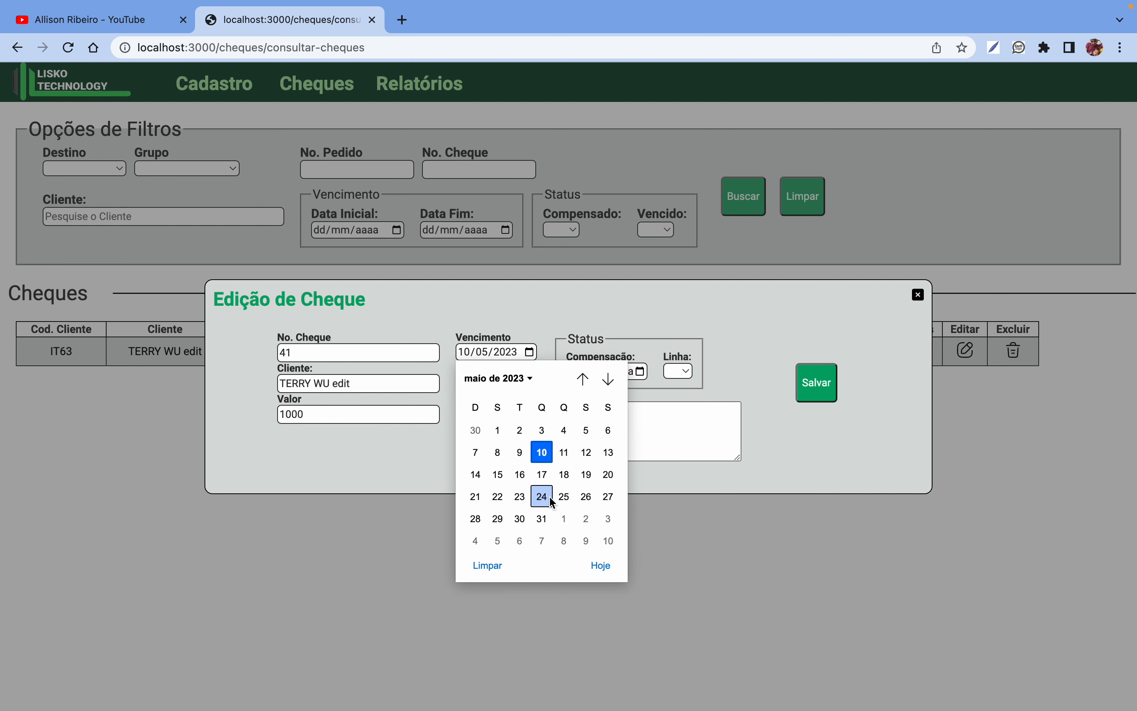
click(544, 519)
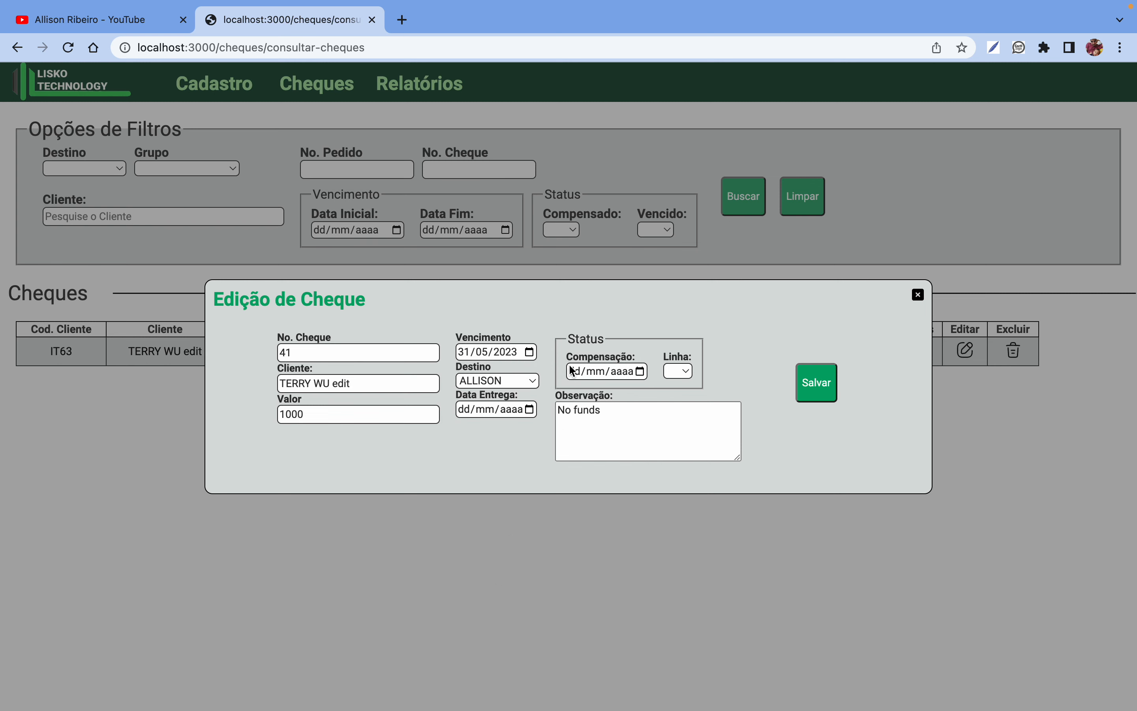
click(533, 352)
click(608, 379)
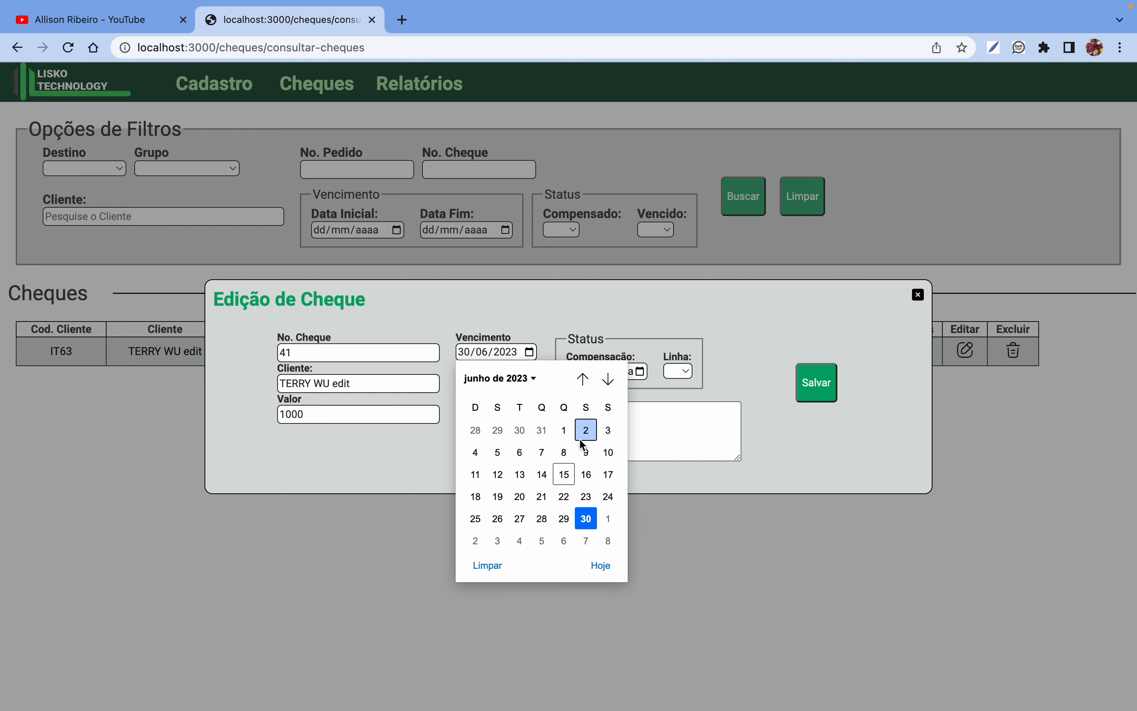
click(498, 453)
click(813, 374)
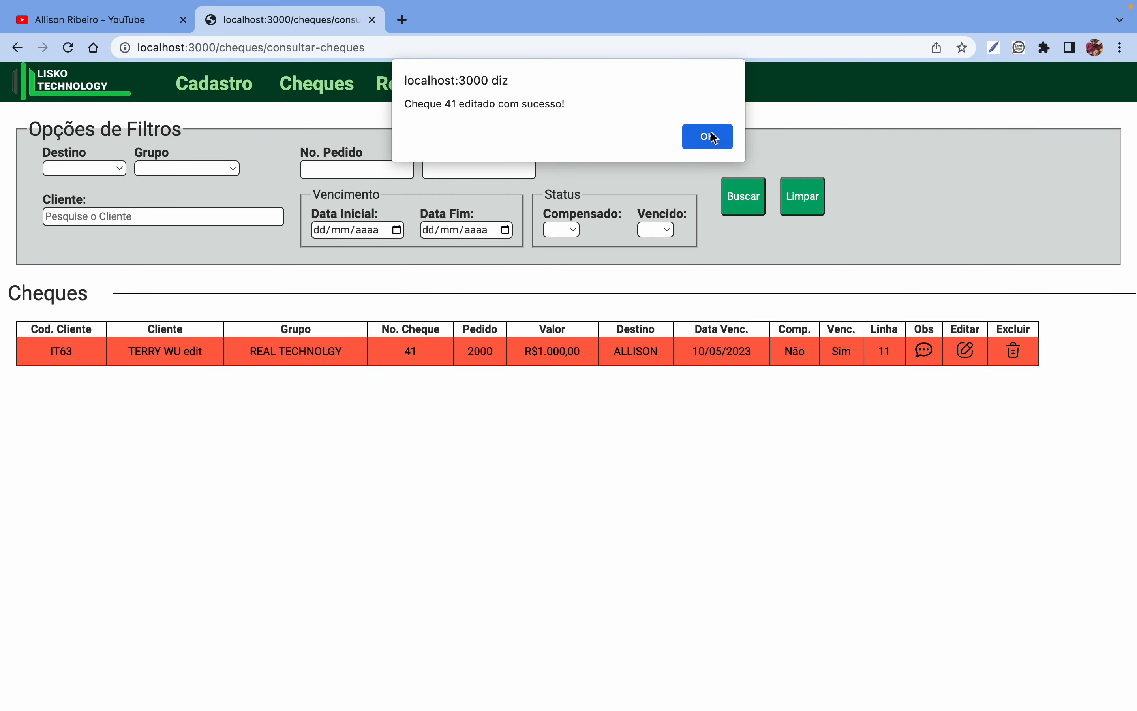
click(708, 134)
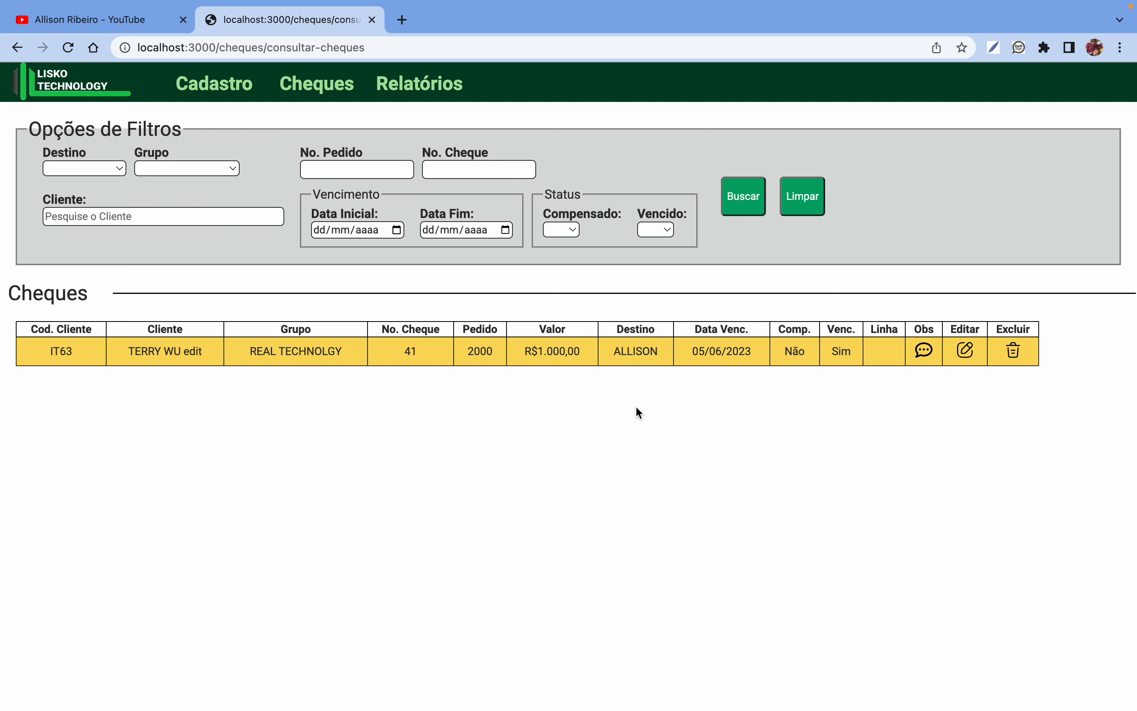
- Set the cheque's Vencimento to 20/07/2023, leave its Destino blank, and save the edit
click(965, 353)
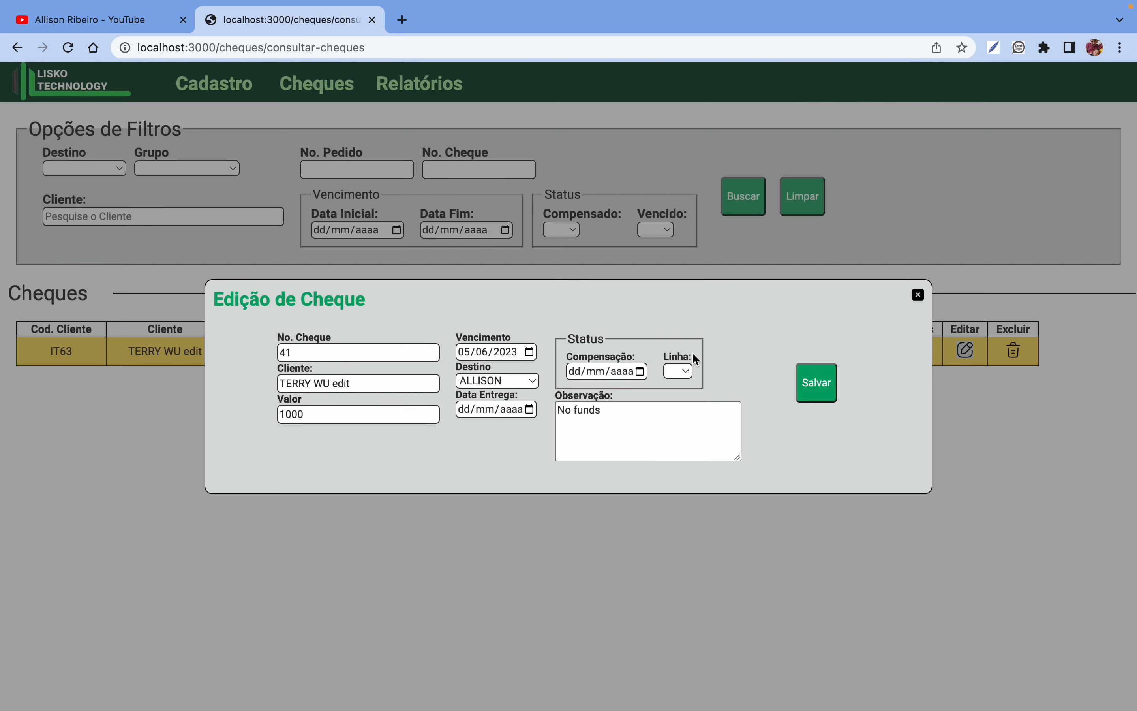
click(529, 352)
click(609, 379)
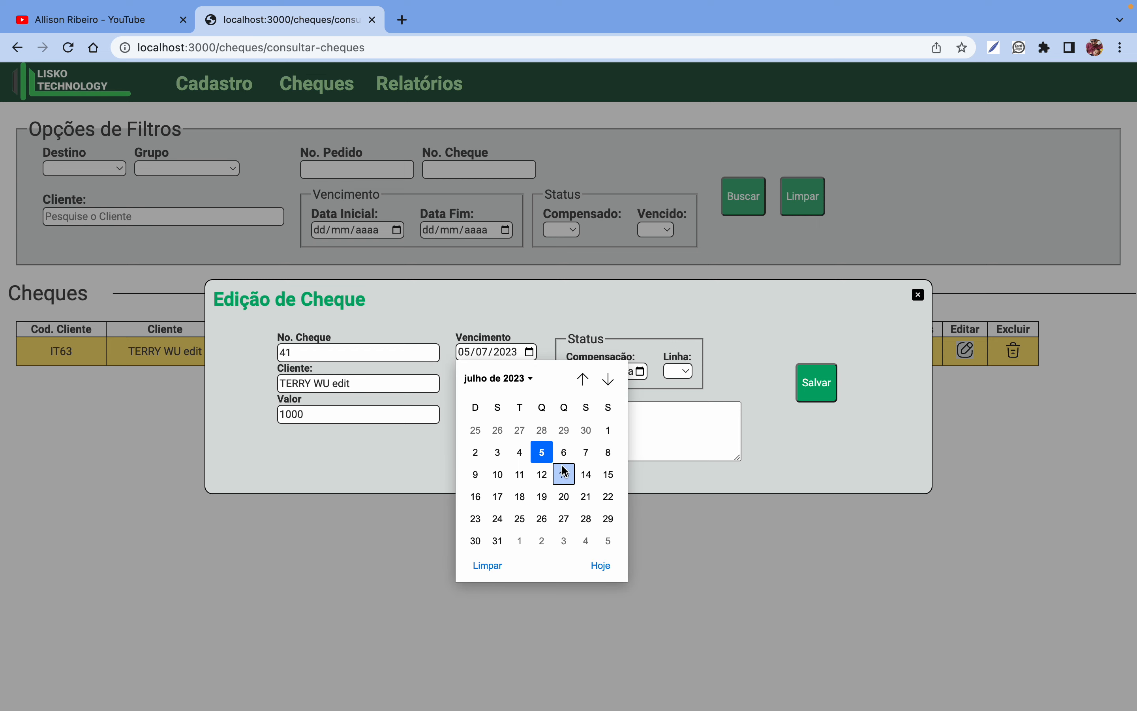
click(559, 494)
click(512, 381)
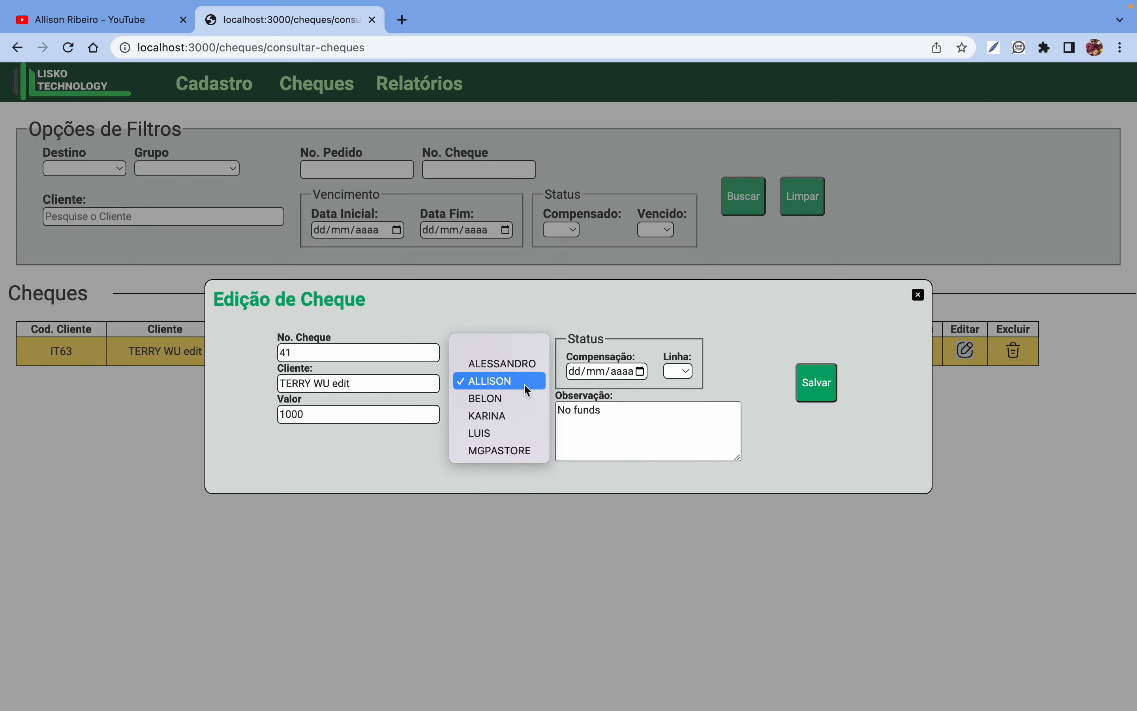
click(514, 350)
click(804, 391)
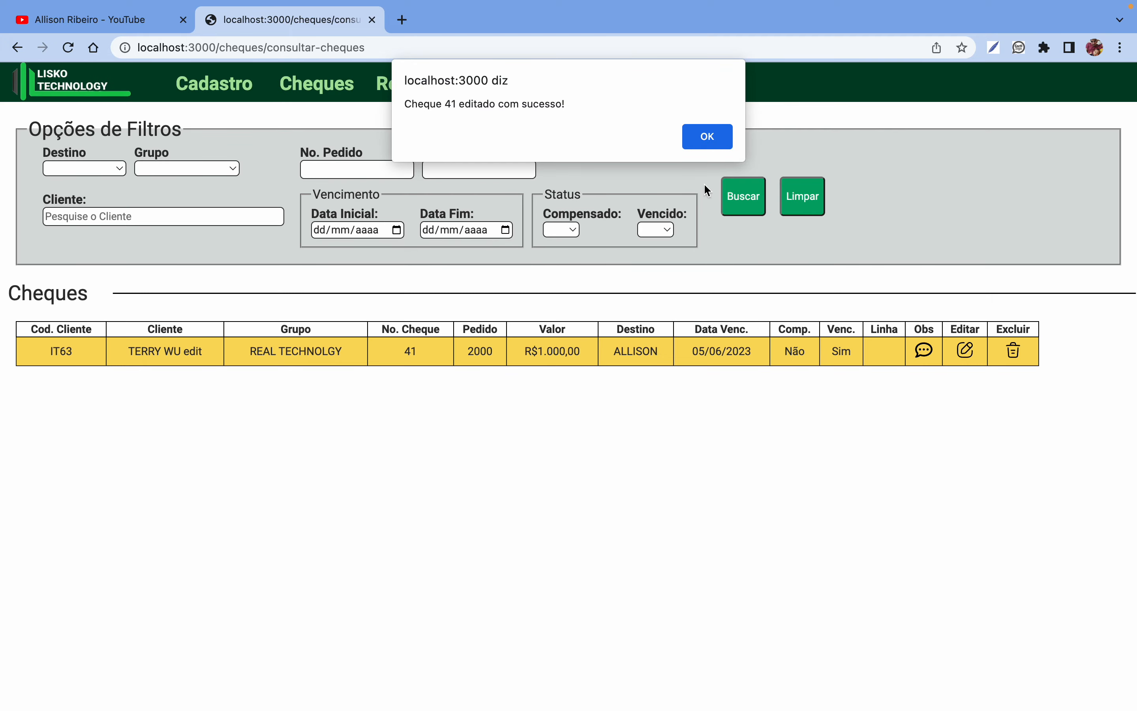
click(700, 144)
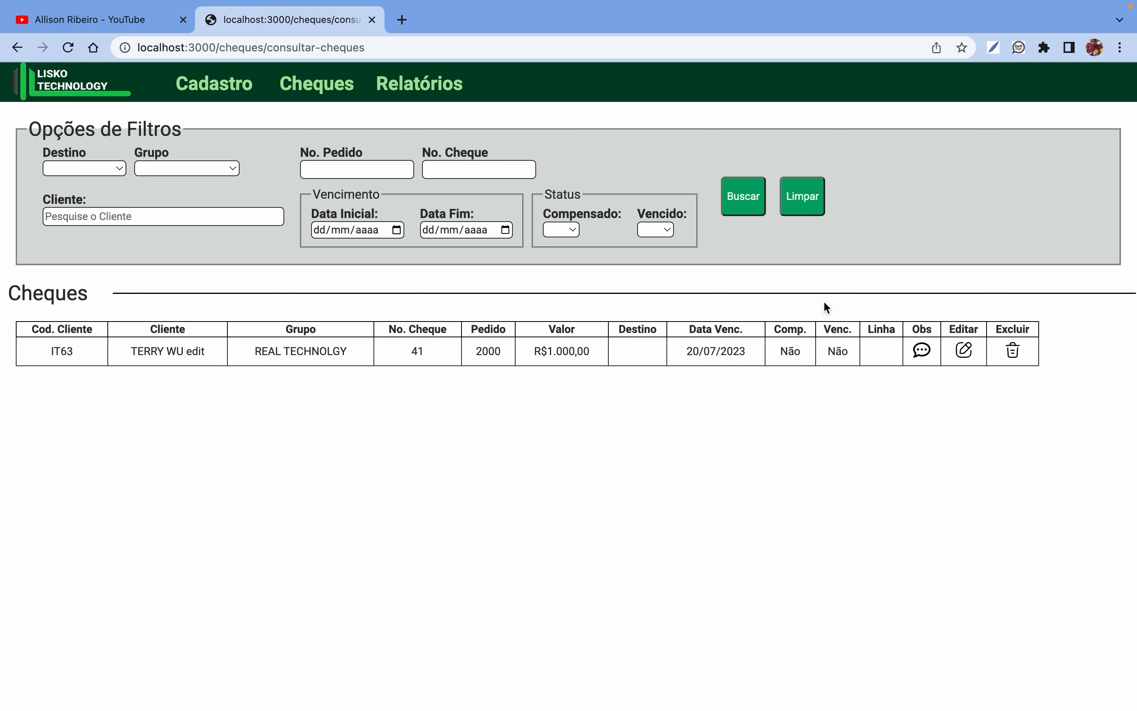
- Delete the observation attached to the cheque
click(922, 353)
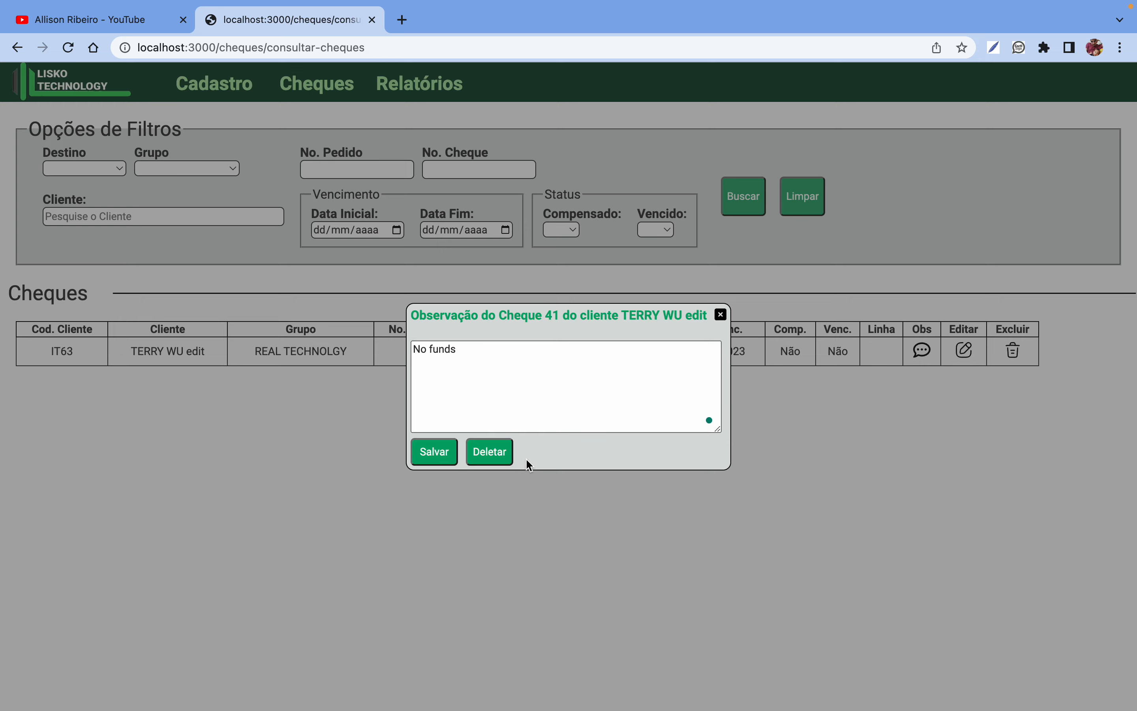
click(489, 452)
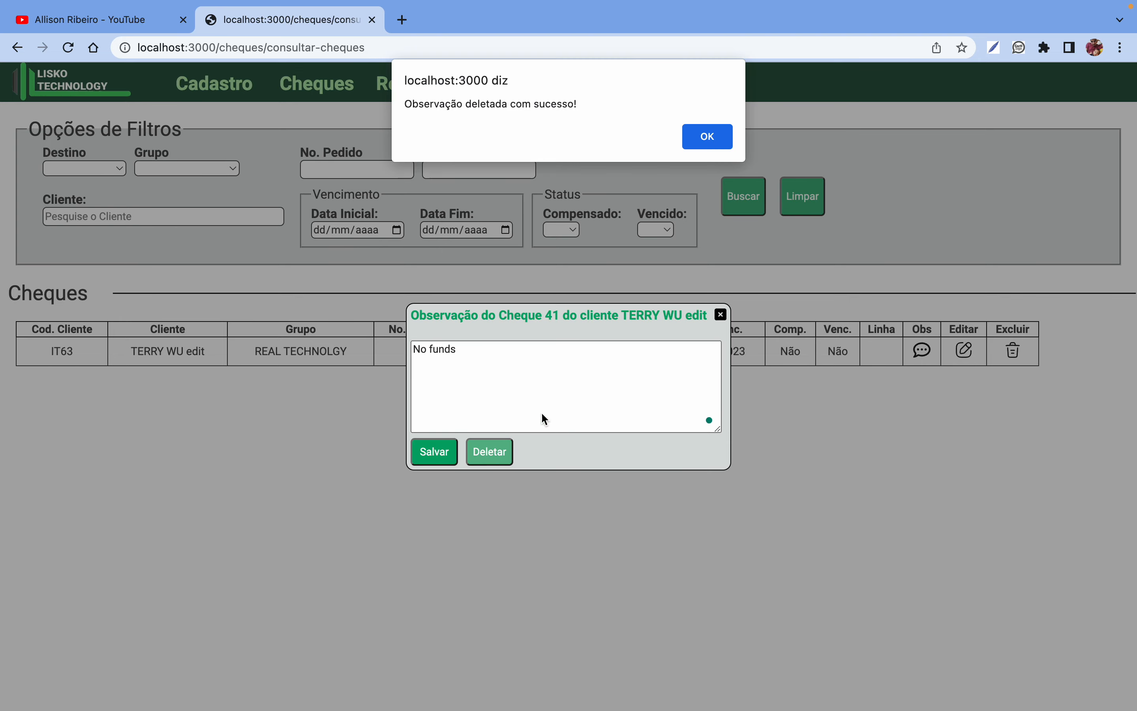
click(713, 137)
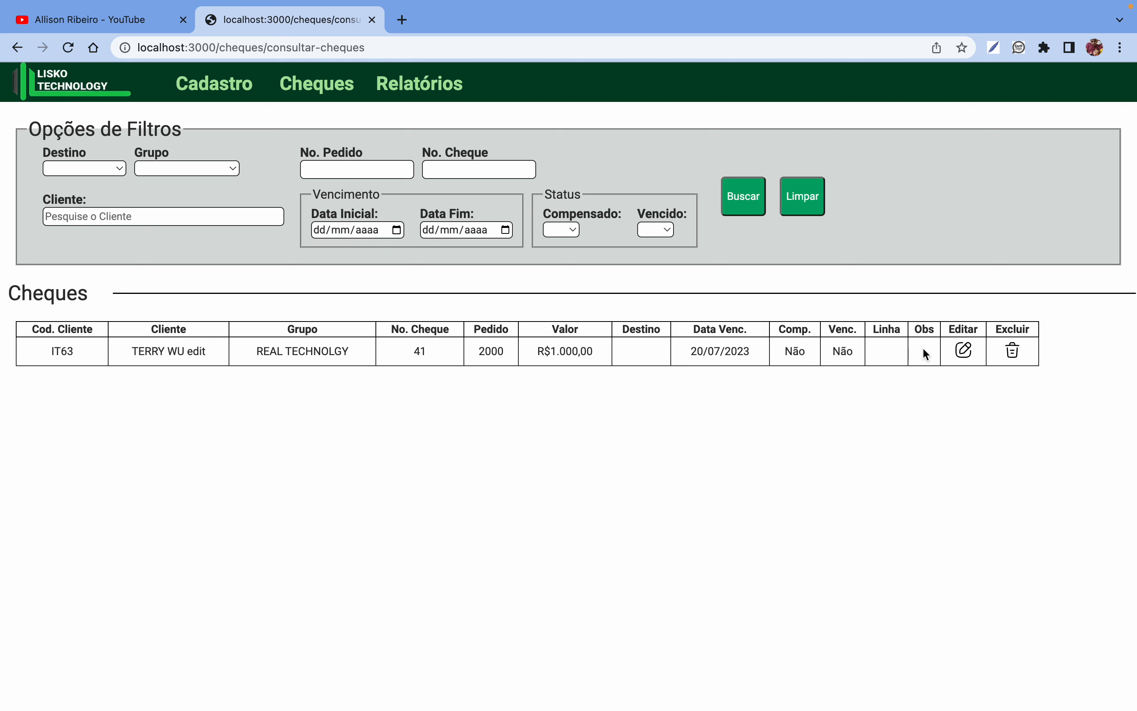
- Add the observation "Test" through the cheque's edit form and save it
click(964, 350)
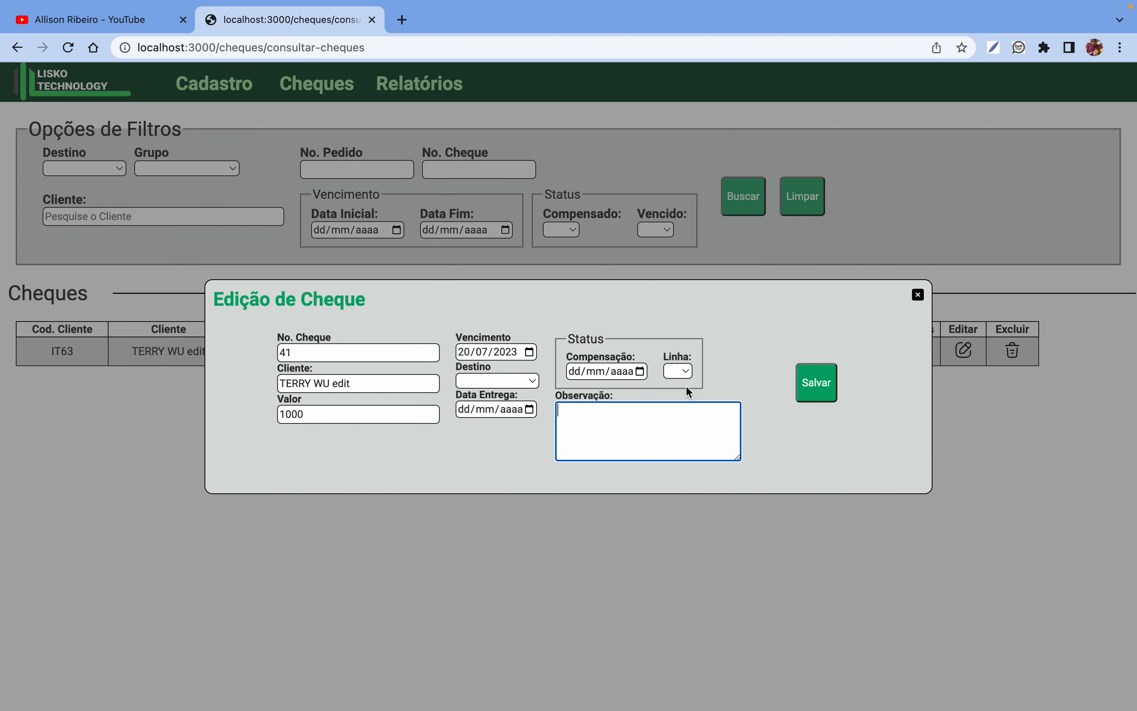
text(Test)
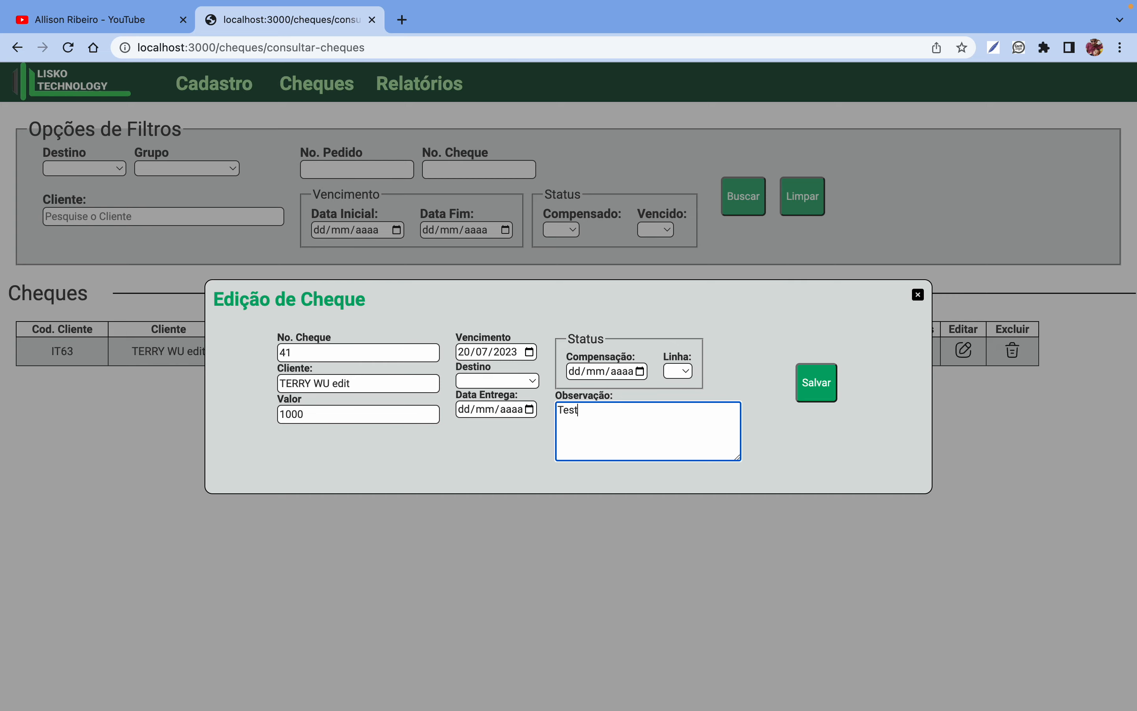
click(823, 395)
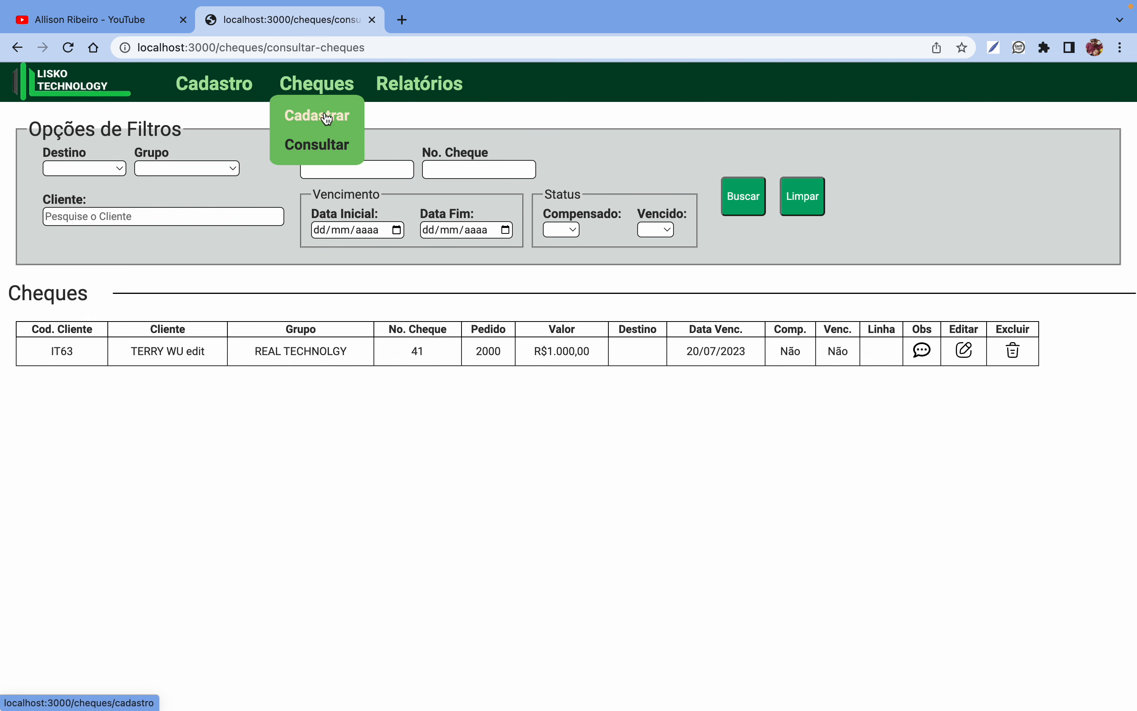
- Open the cheque registration form and change Quantidade de Cheques to 5 and finally to 3
click(328, 119)
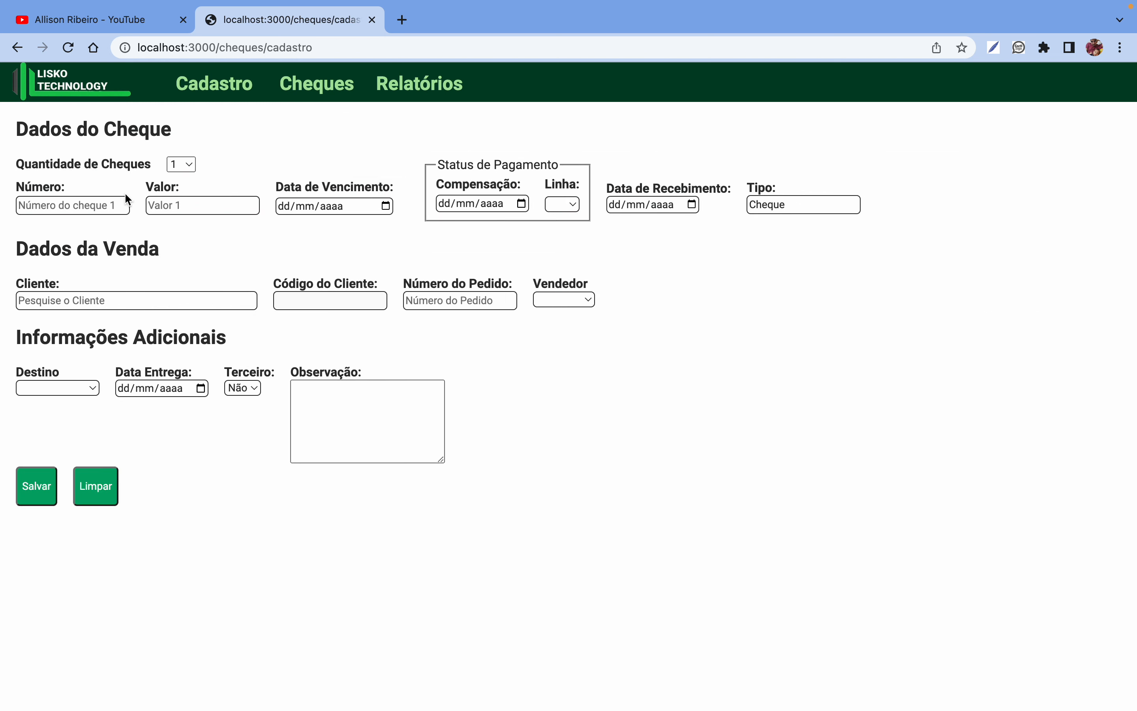
click(182, 168)
click(181, 237)
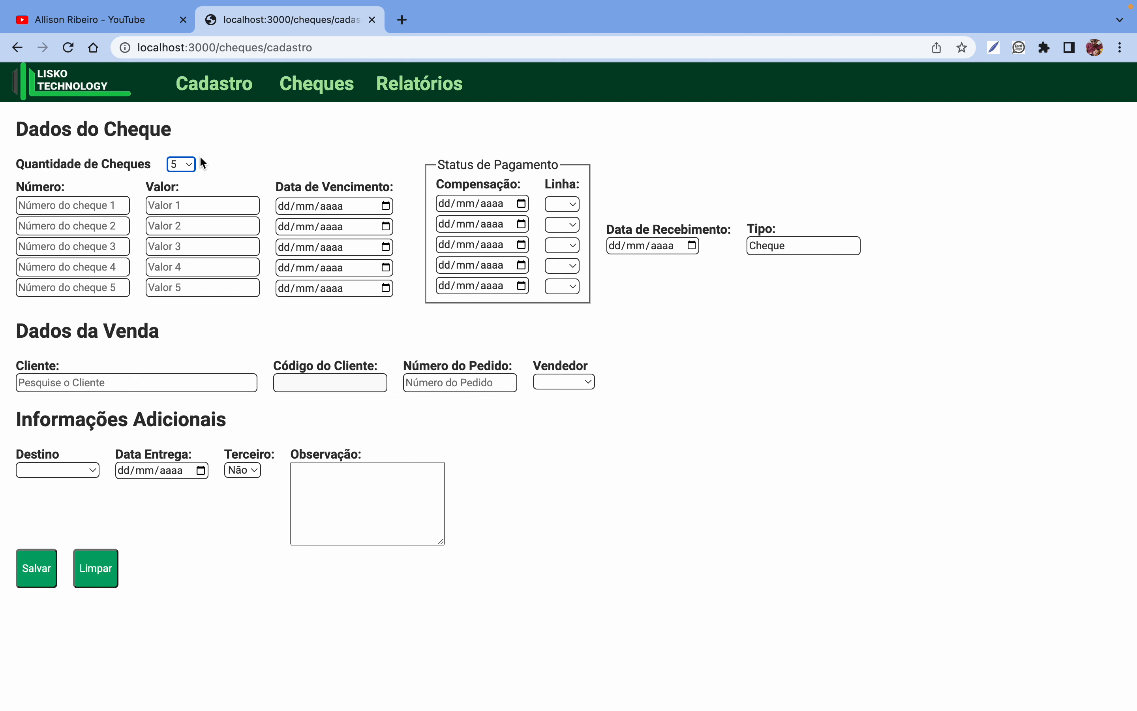
click(181, 170)
click(182, 130)
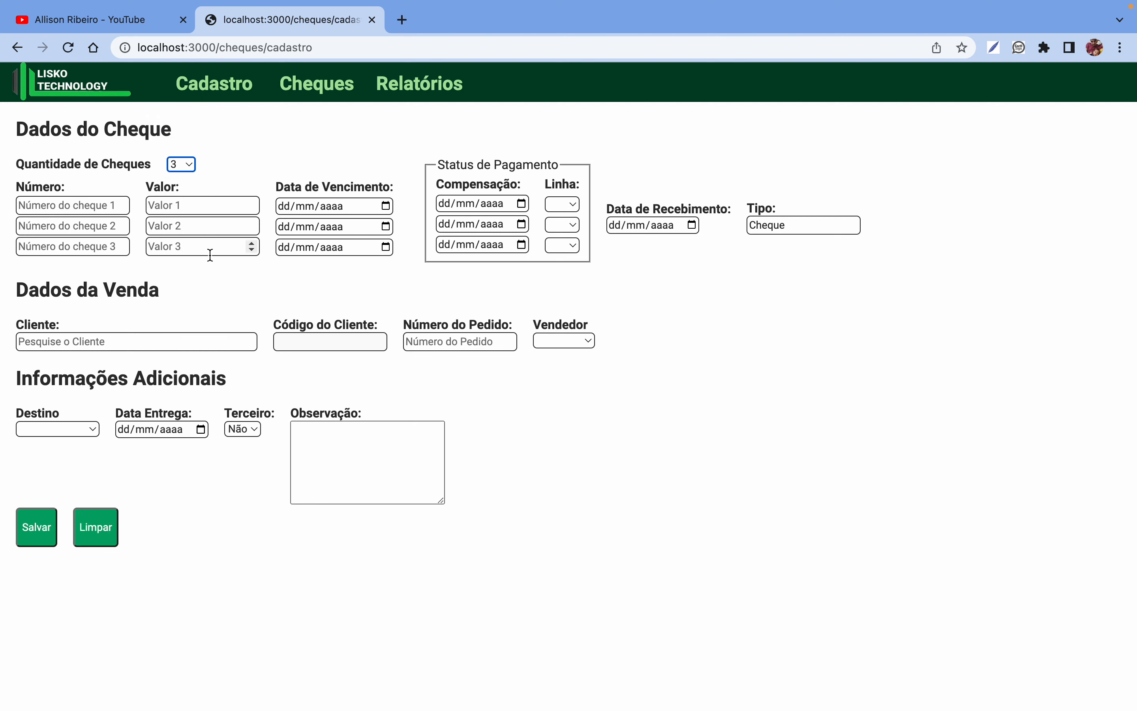
- Enter 20, 21 and 22 as the Número of the three cheques
click(80, 201)
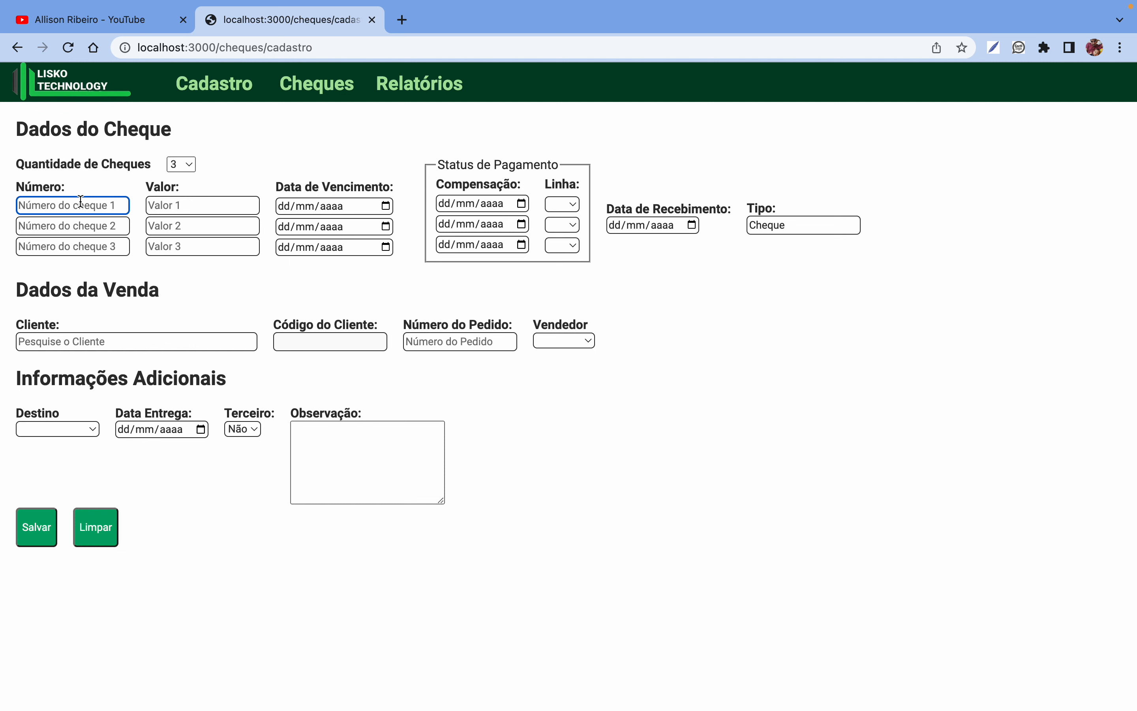
text(20)
key(Tab)
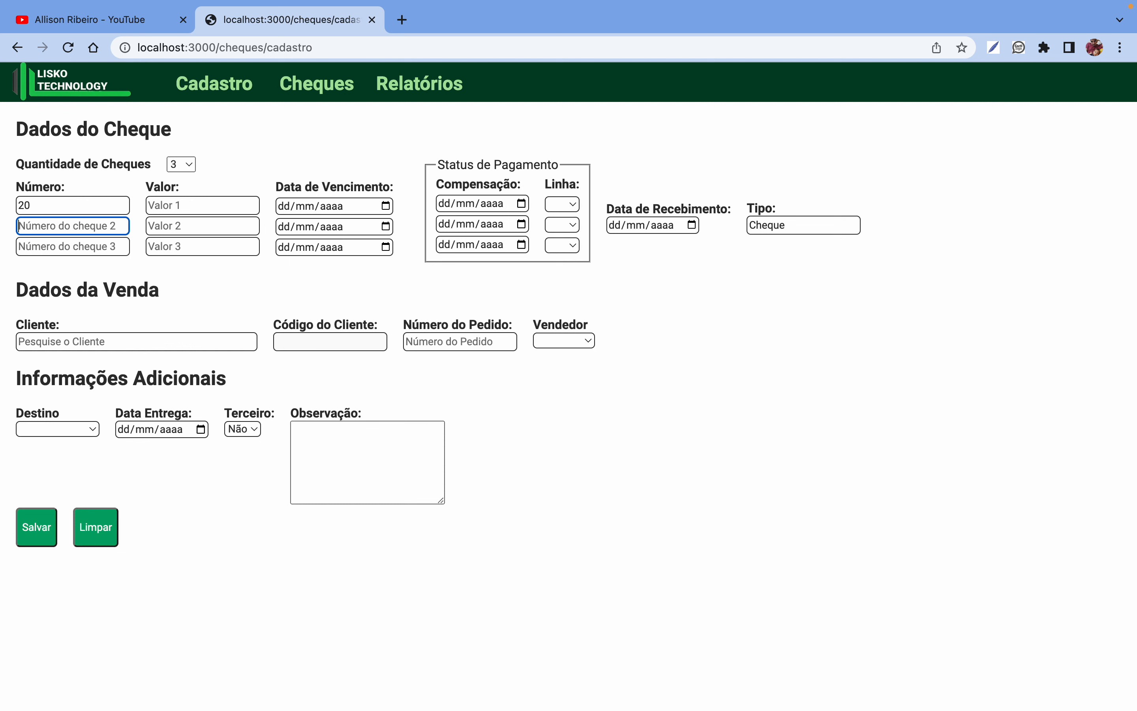
text(21)
key(Tab)
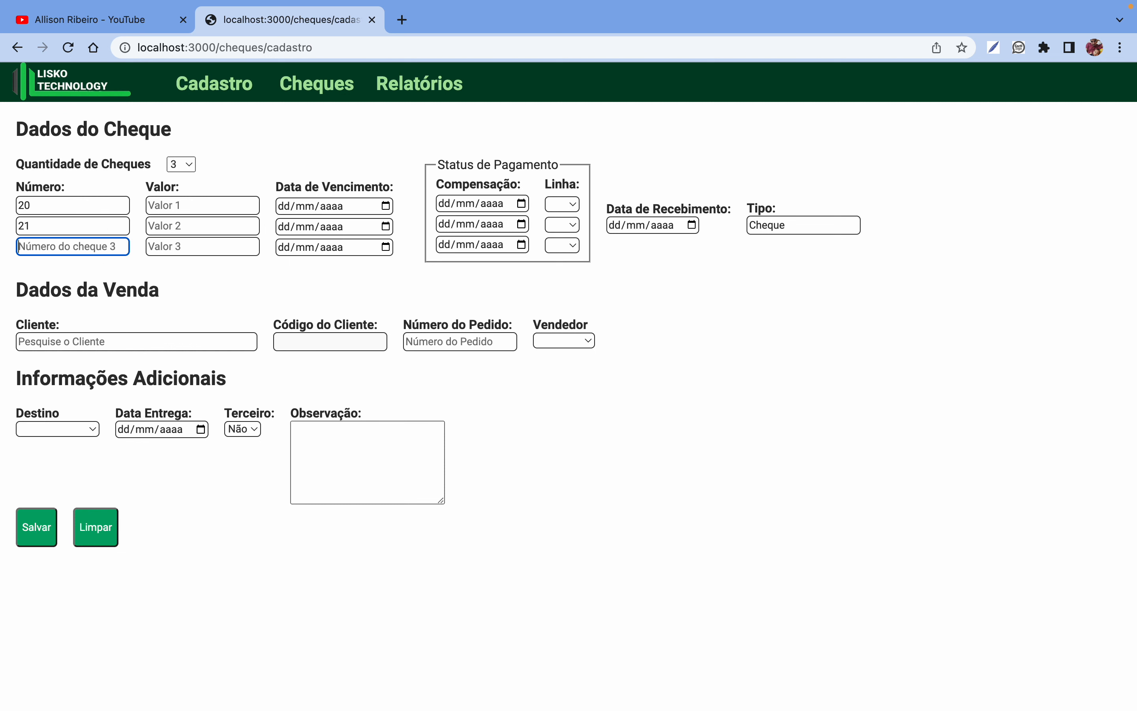
text(22)
key(Tab)
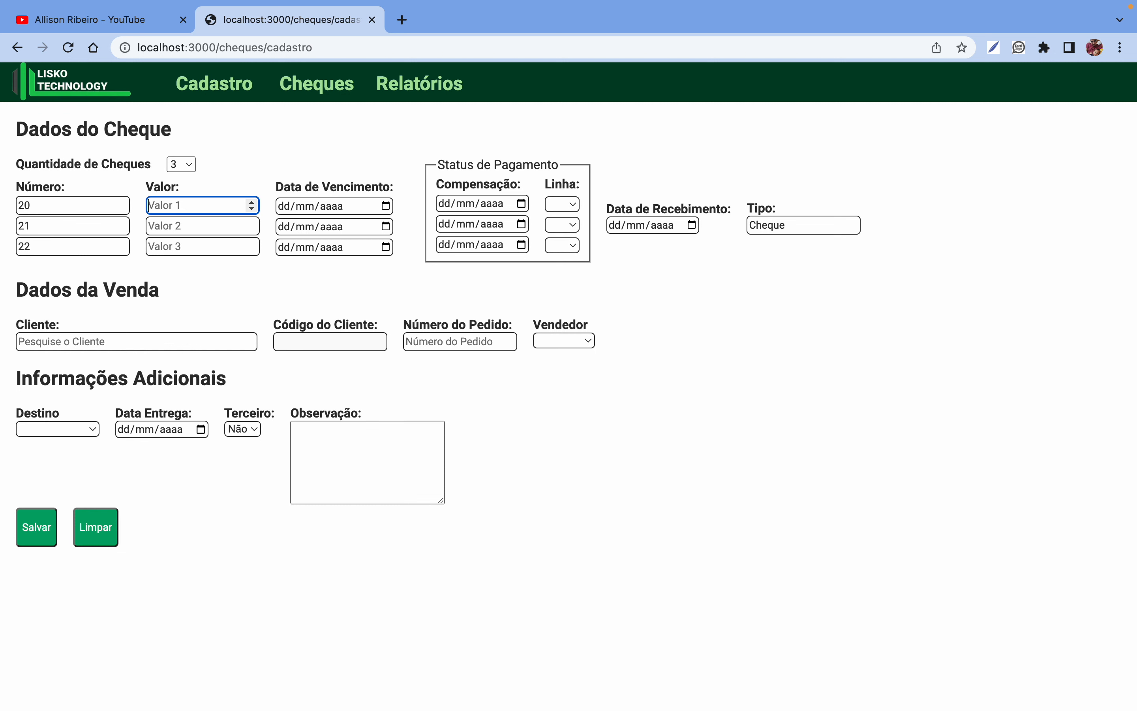
- Set the Valor of the three cheques to 1000, 2000 and 3000, in order
text(1000)
key(Tab)
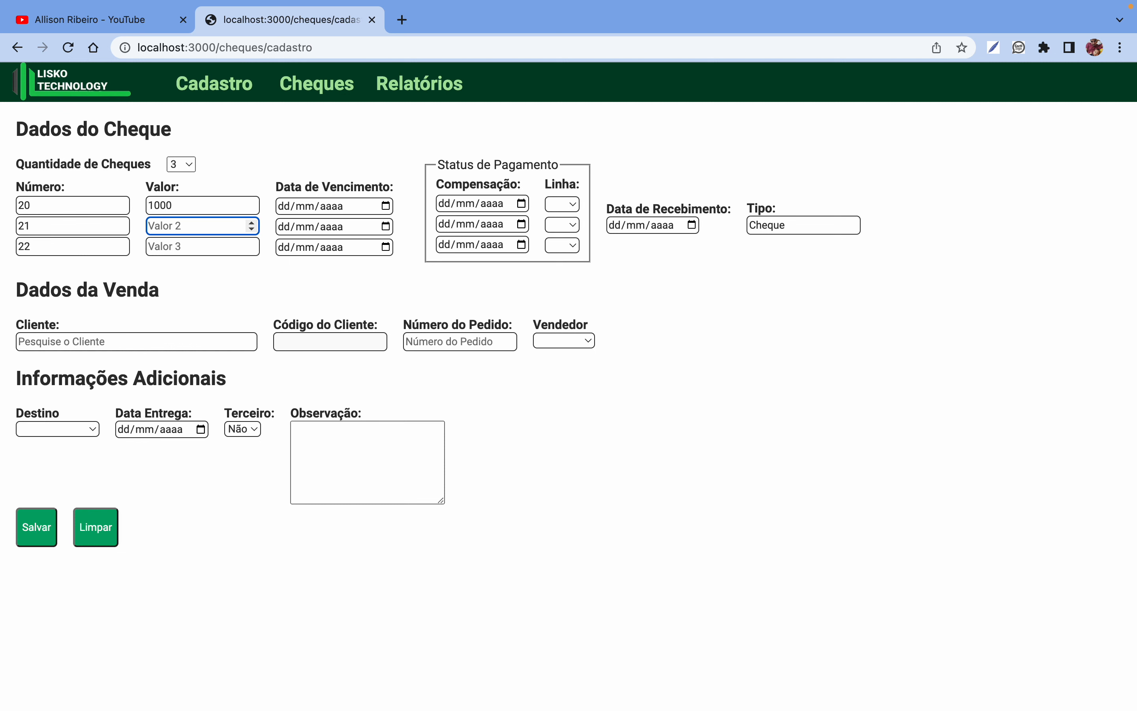
text(2000)
key(Tab)
text(300)
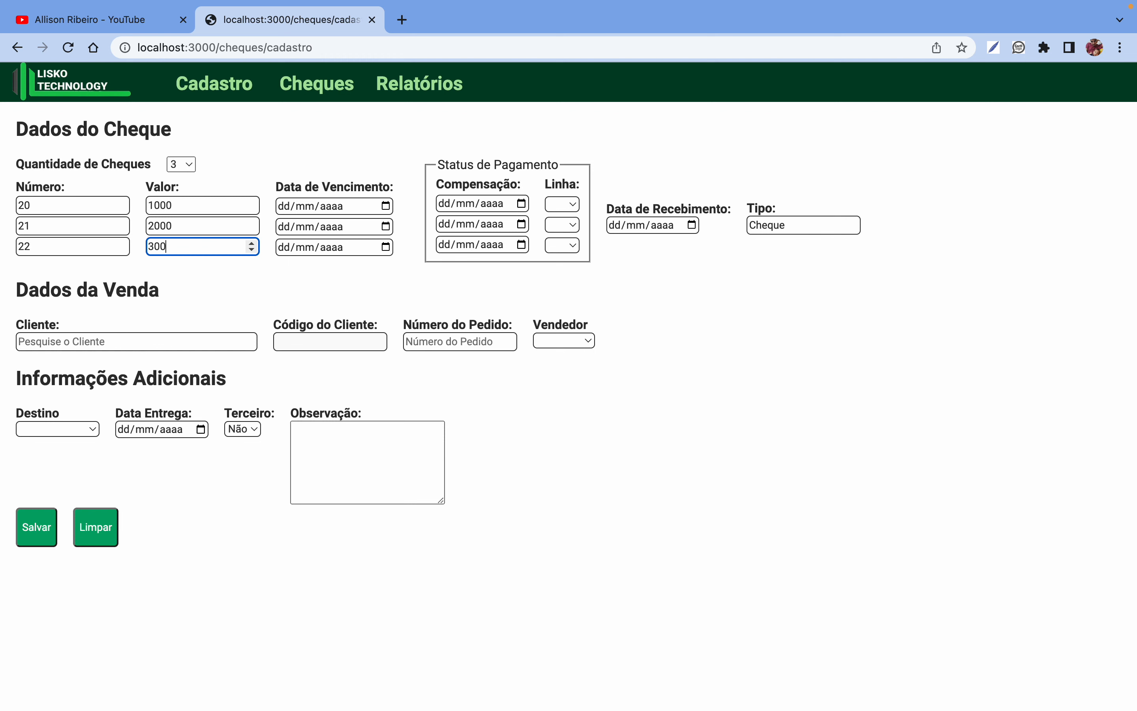
text(0)
key(Tab)
- Set the first cheque's Data de Vencimento to 01/06/2023 and its Compensação date to 05/06/2023
click(386, 206)
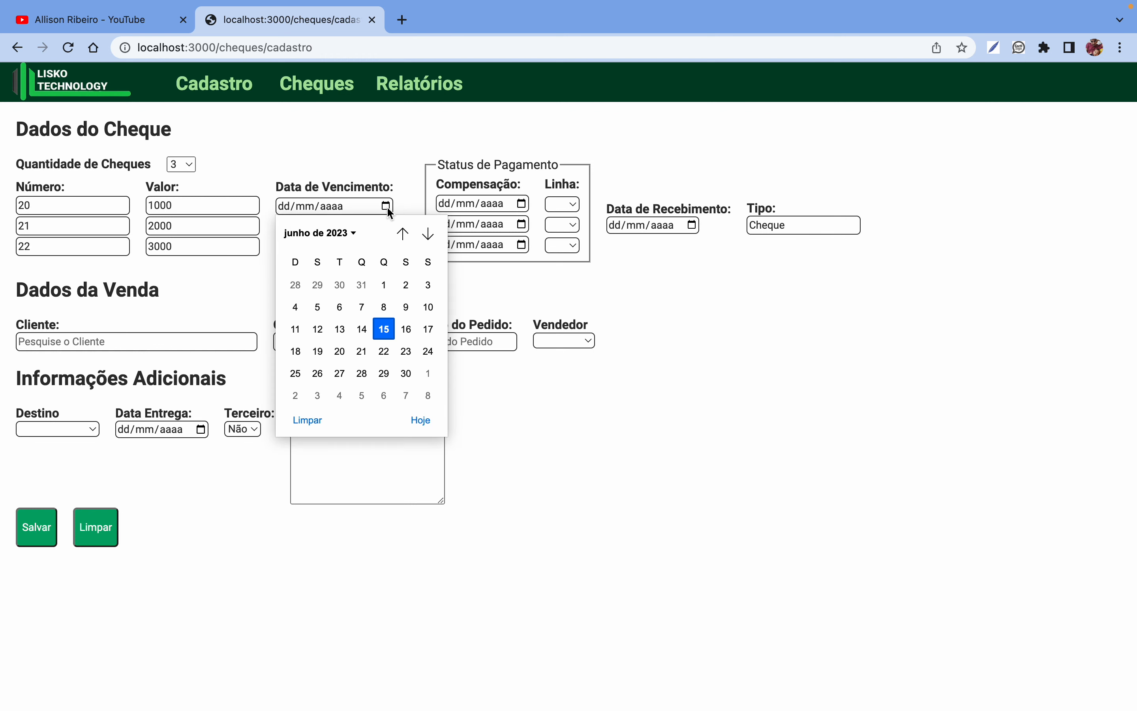
click(384, 284)
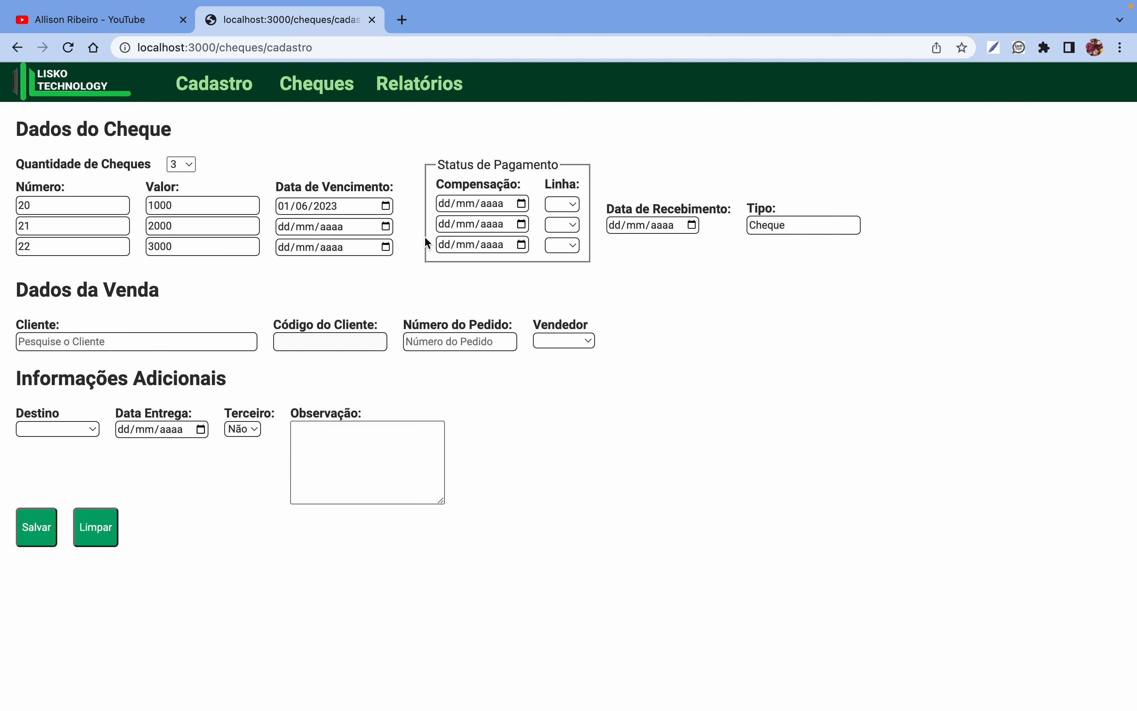
click(522, 204)
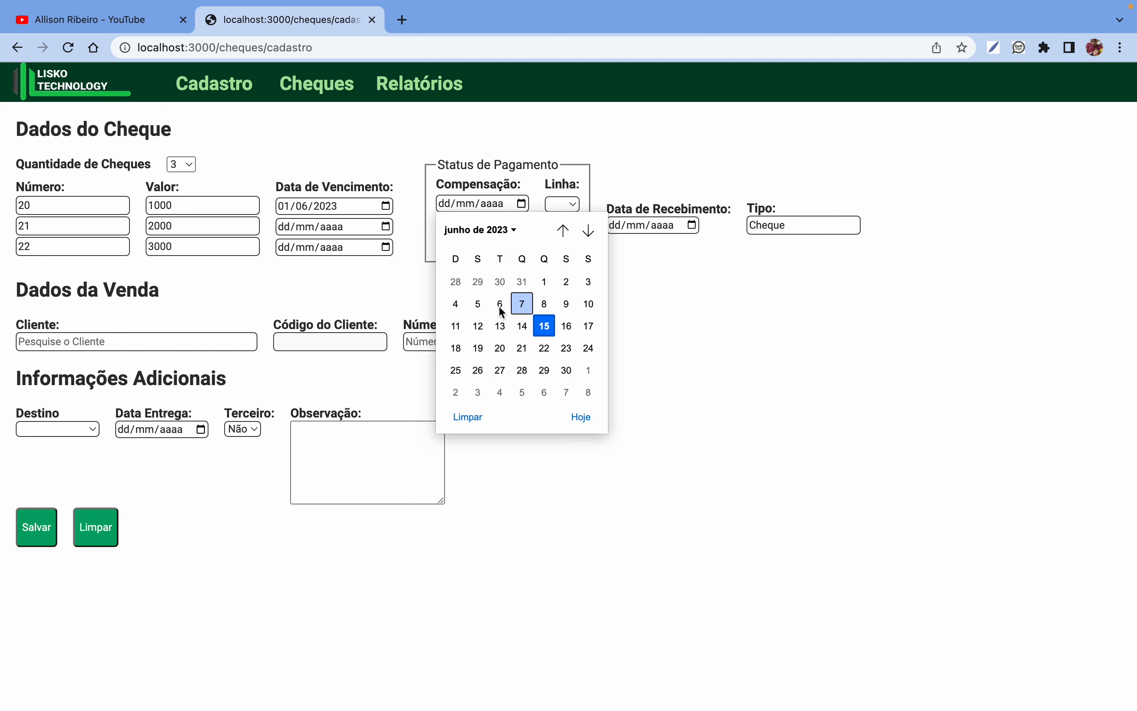
click(477, 304)
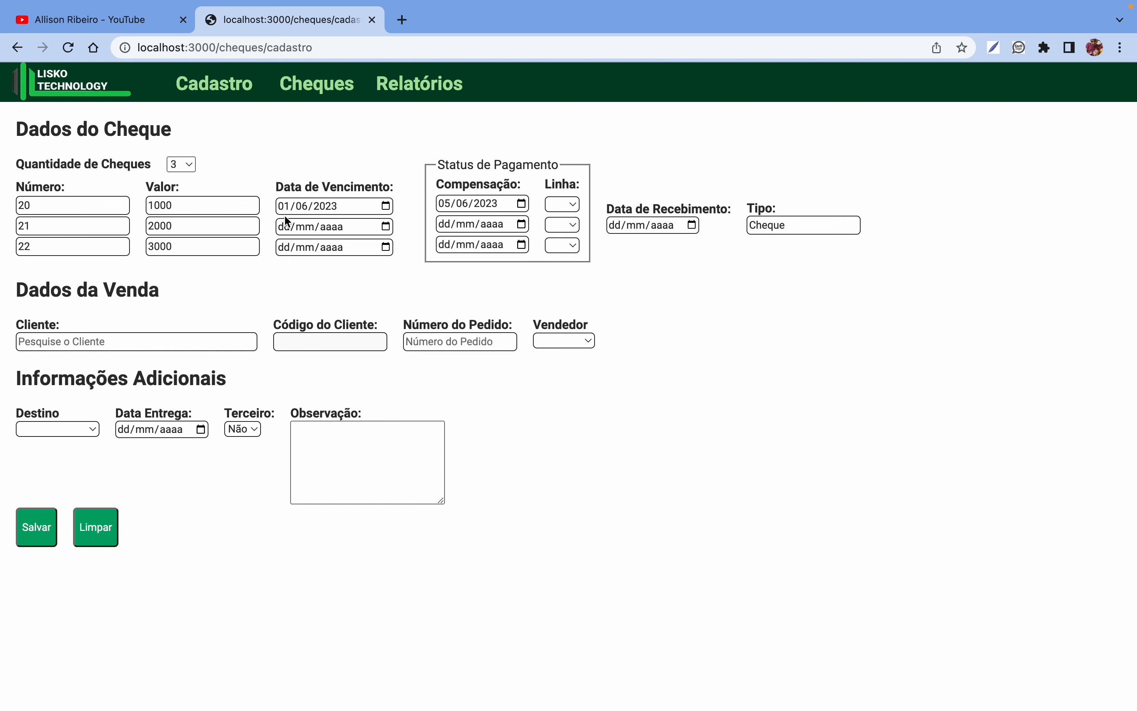
- Set the second and third cheques' Data de Vencimento to 30/06/2023 and 14/07/2023, and the Data de Recebimento to 15/06/2023
click(385, 227)
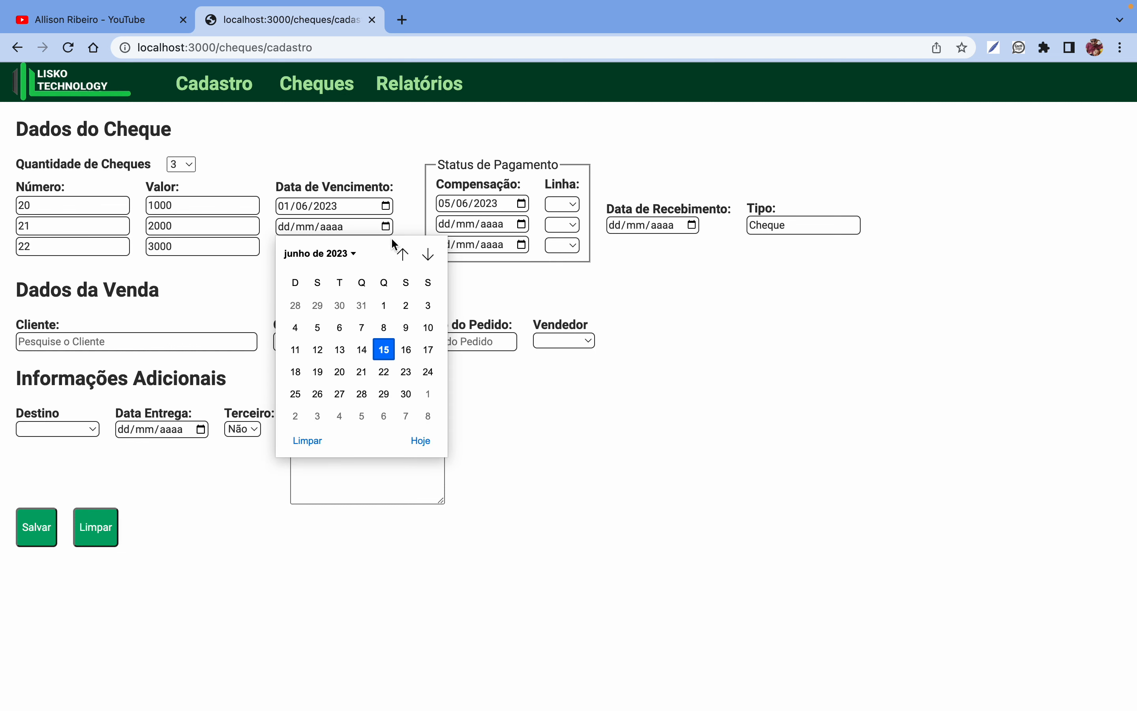
click(406, 395)
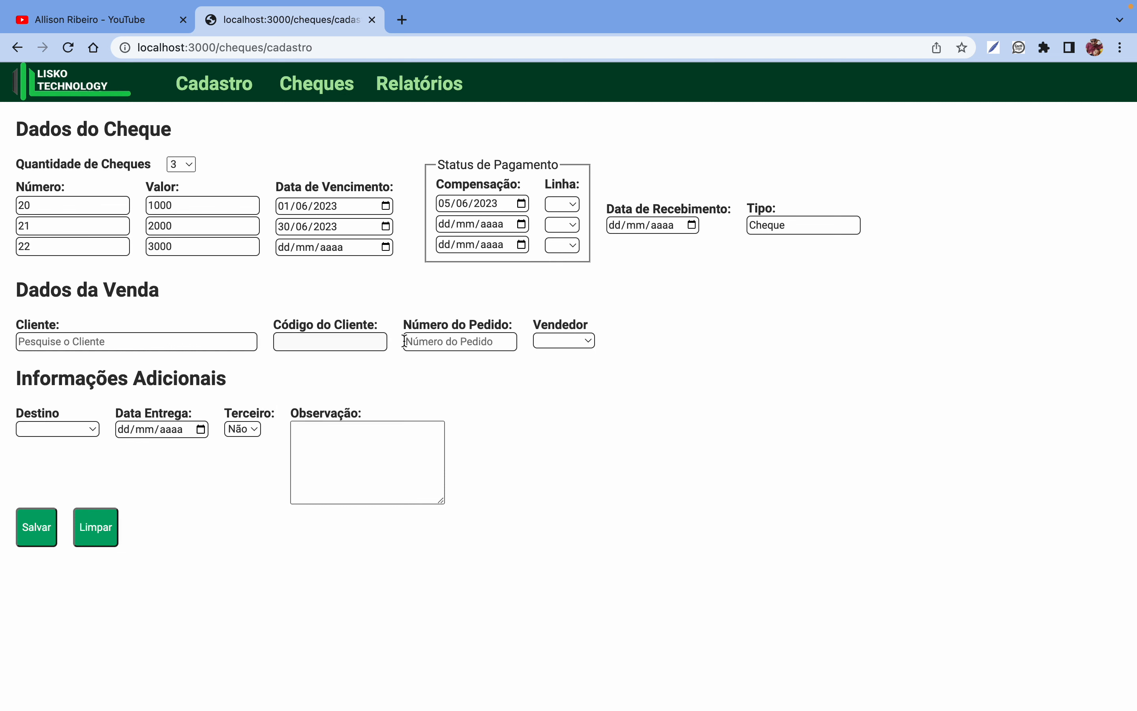
click(385, 249)
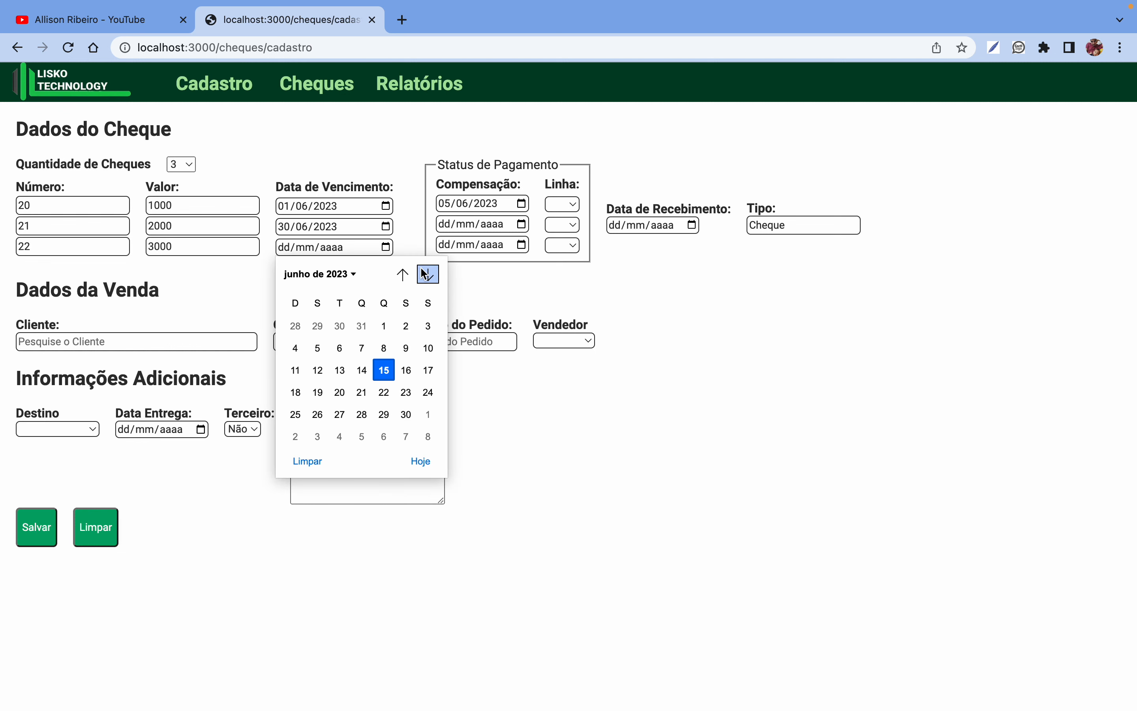
click(428, 274)
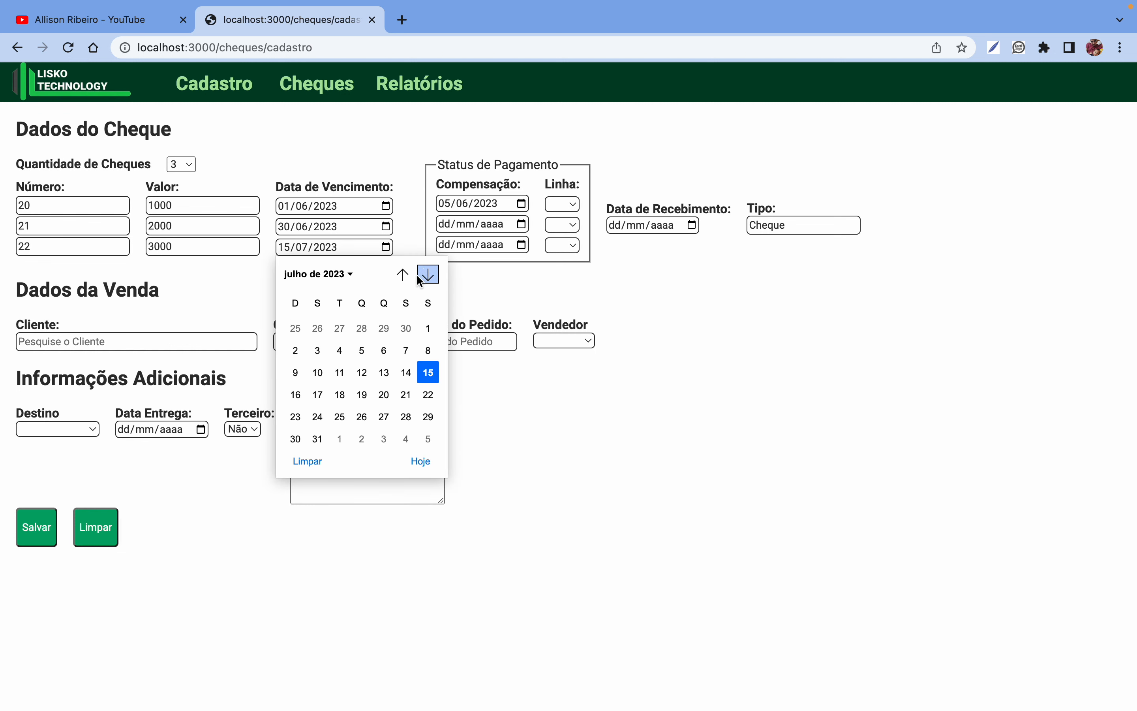
click(405, 370)
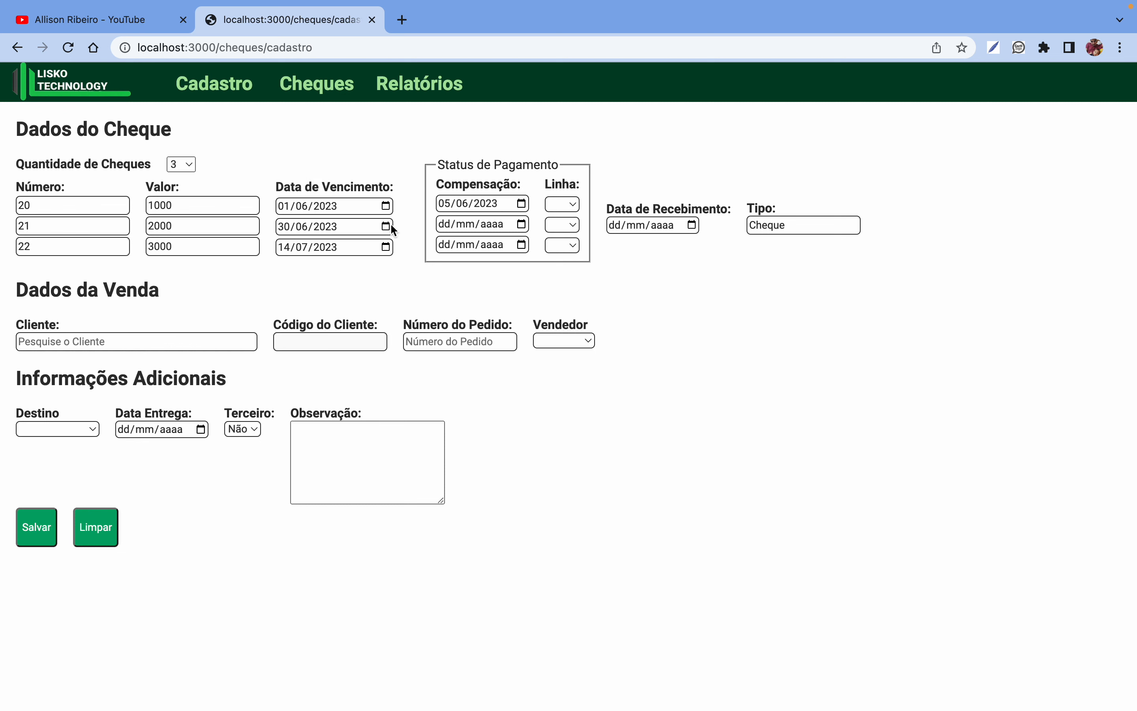
click(692, 225)
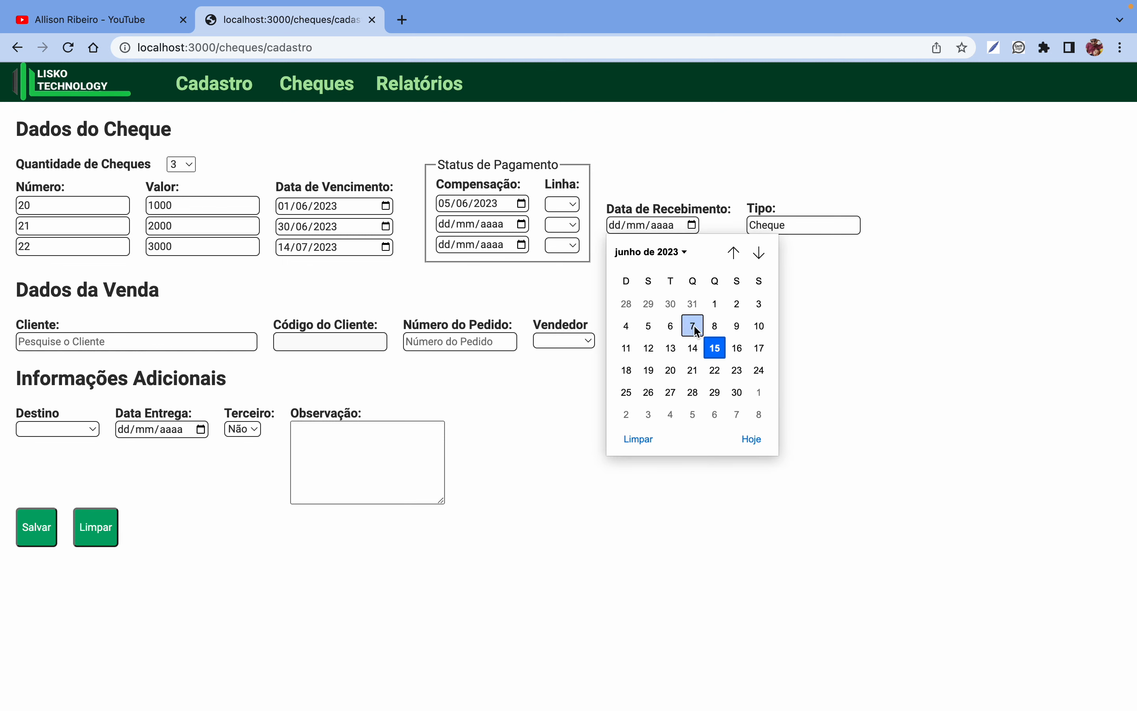
click(711, 350)
- Fill in the sale data with client KAMP LTDA, the order number and the second listed salesperson as Vendedor
click(172, 336)
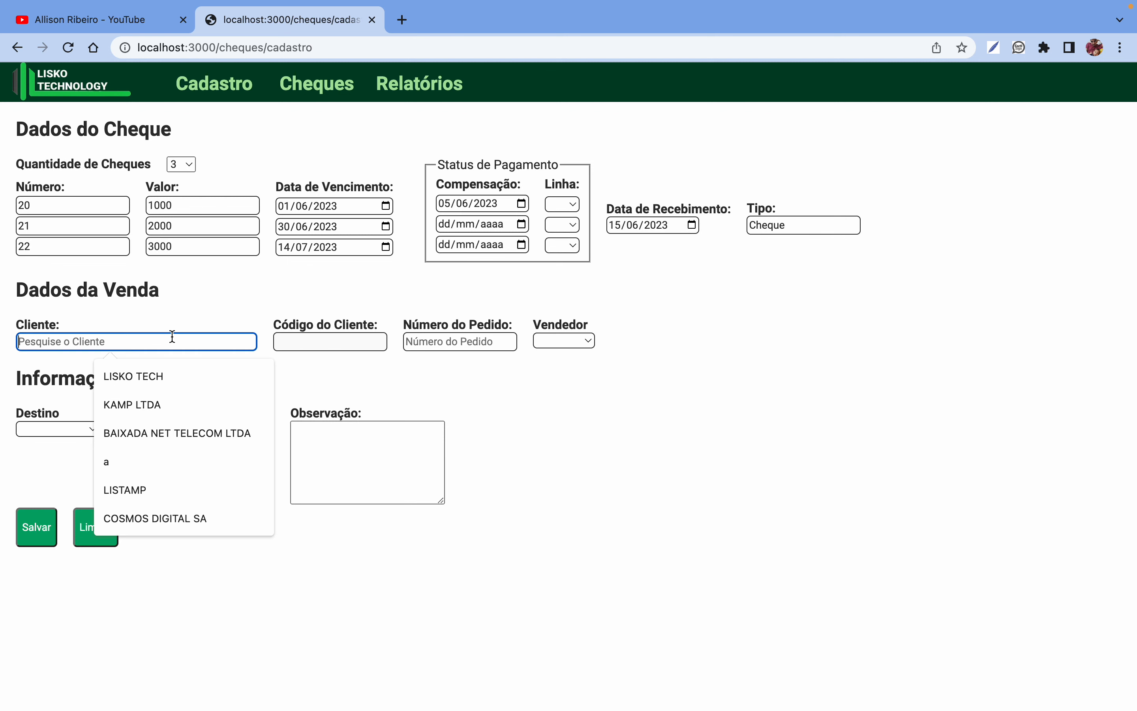
text(am)
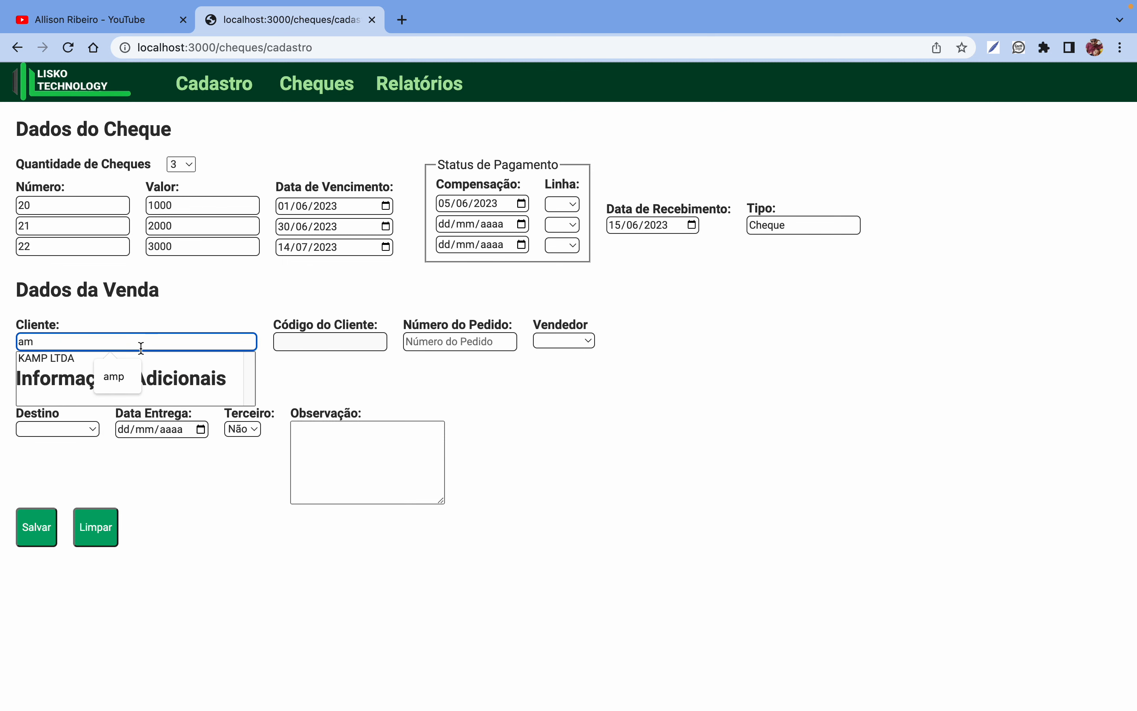
click(75, 360)
click(473, 348)
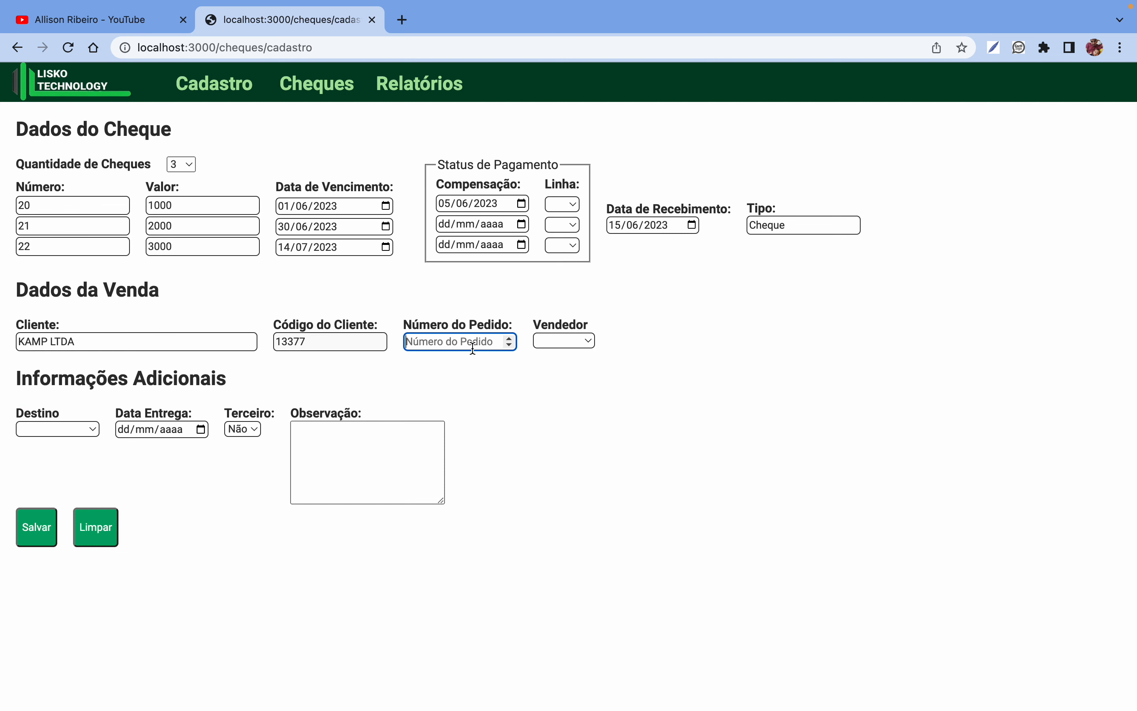
text(2000)
click(579, 340)
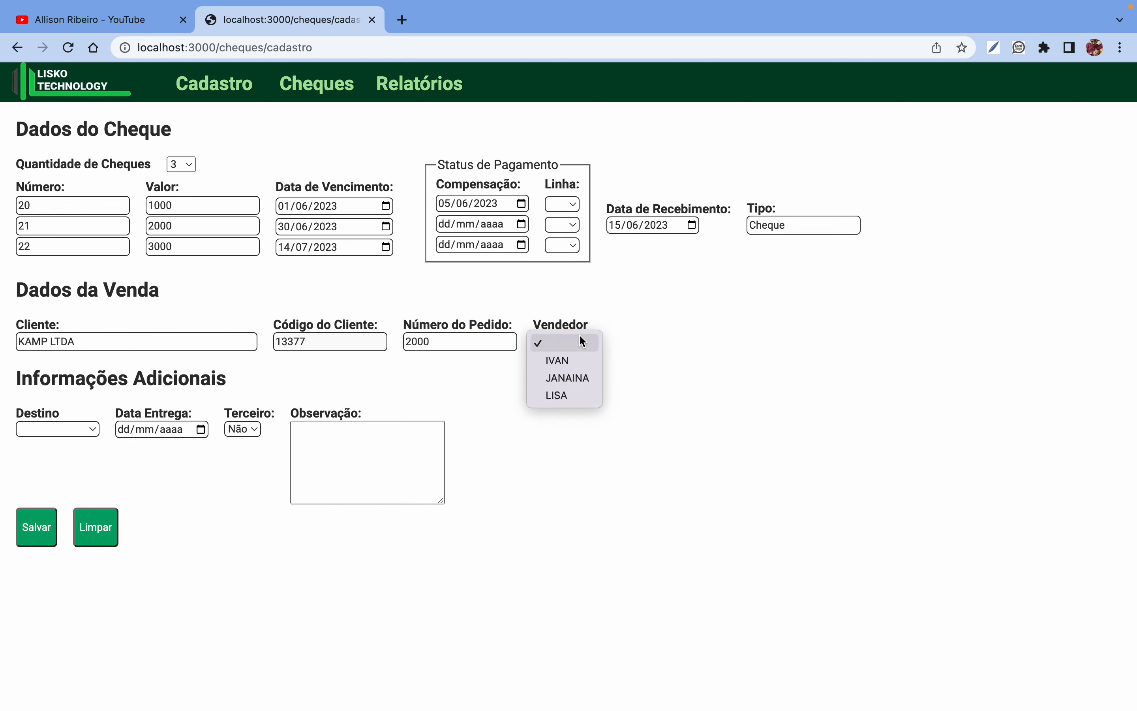
click(585, 370)
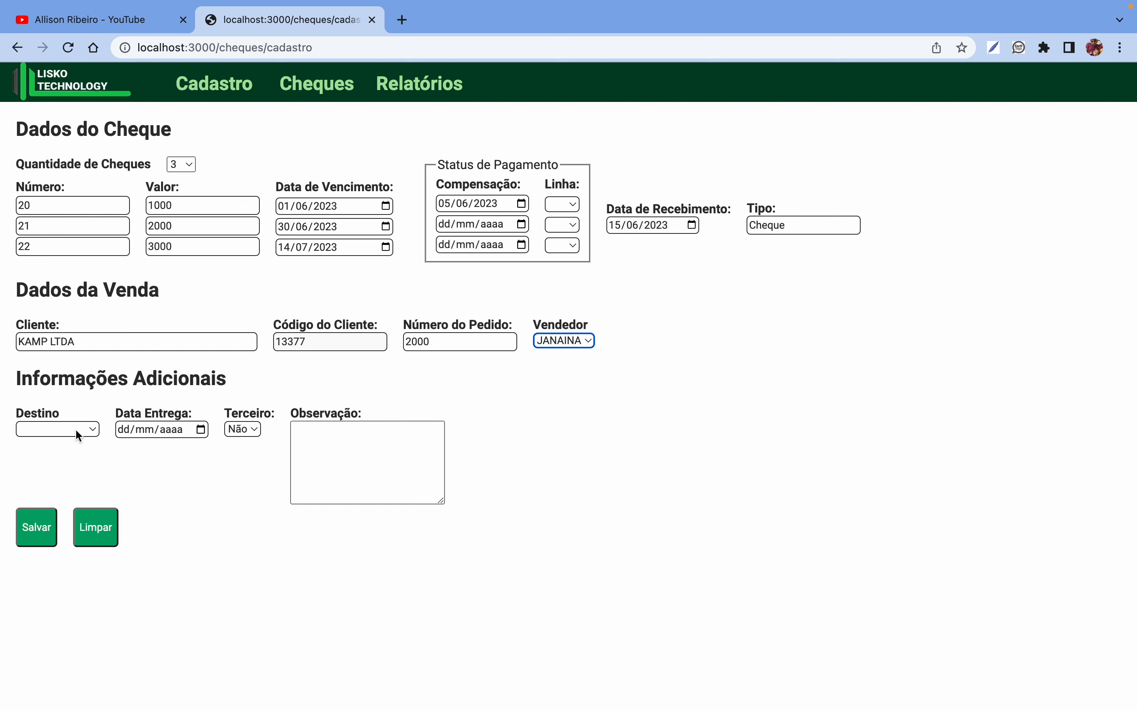
- Enter "test multiple" as the Observação and save the three cheques
click(356, 454)
text(test)
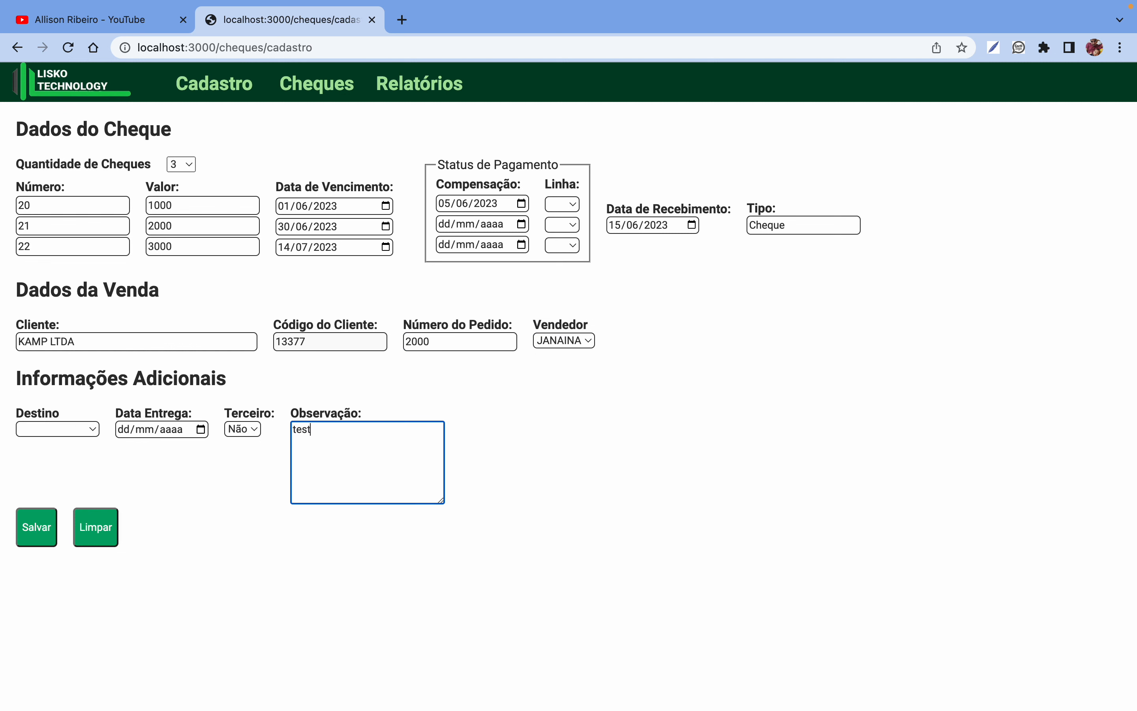
text(e)
key(BackSpace)
text(2)
key(BackSpace)
text(multiple)
click(36, 527)
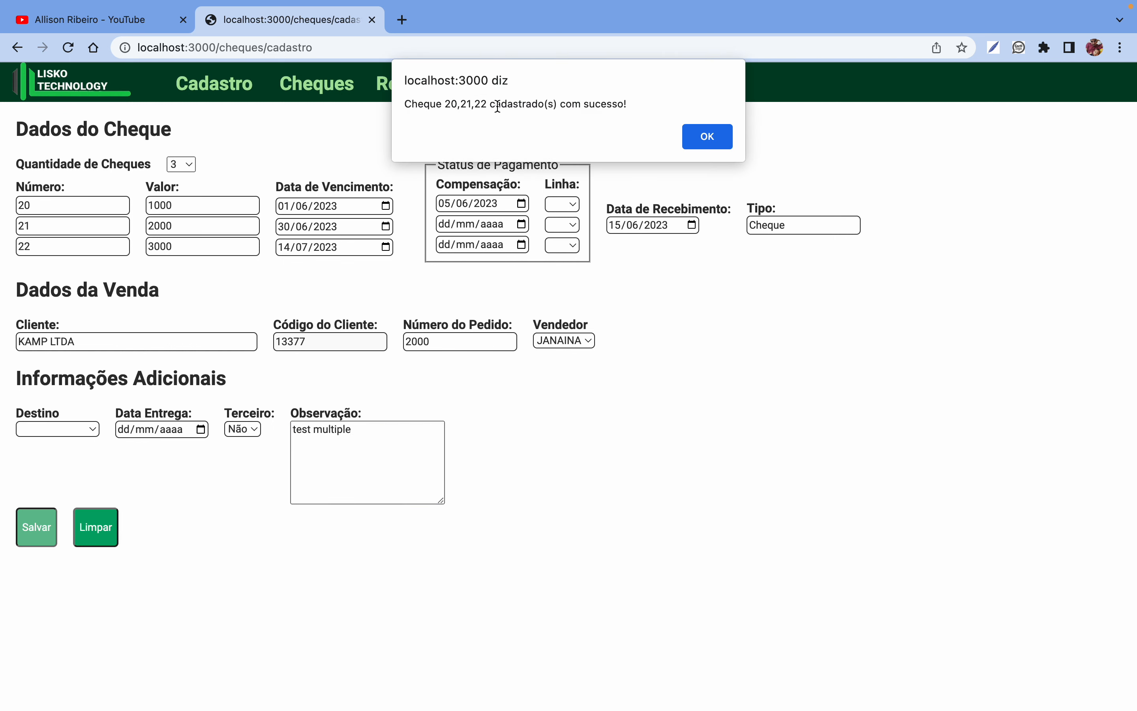
click(707, 136)
- Open the cheque consultation page and search for the cheques of client KAMP LTDA
mouse_move(316, 83)
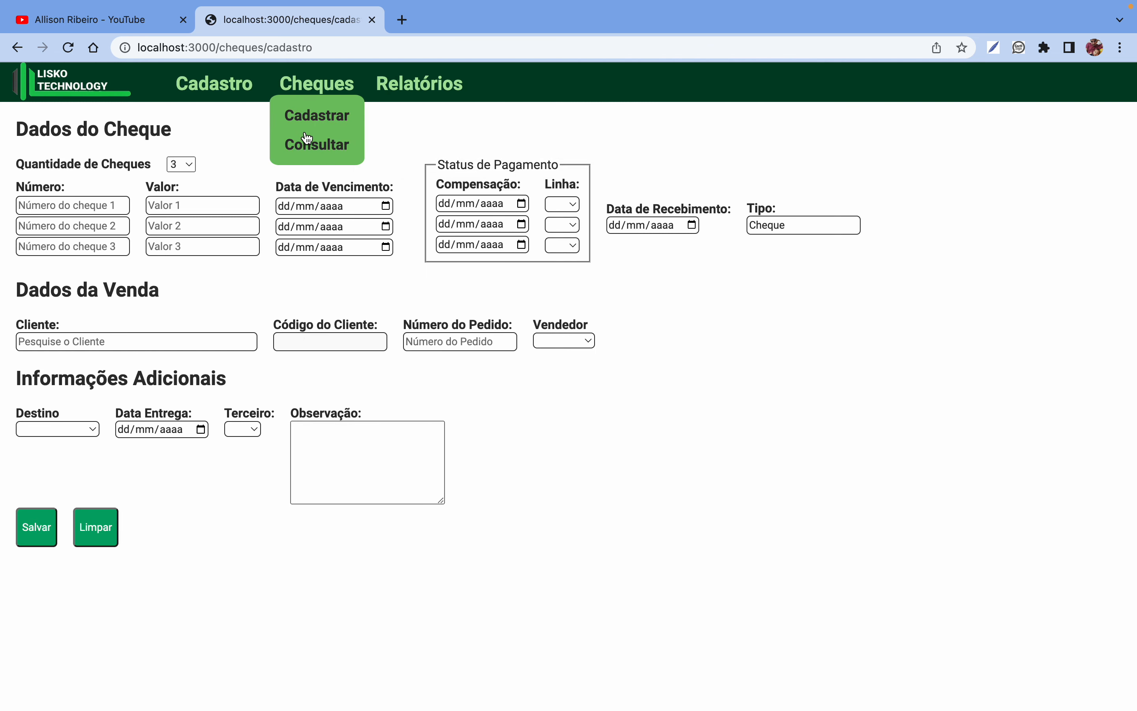
click(307, 138)
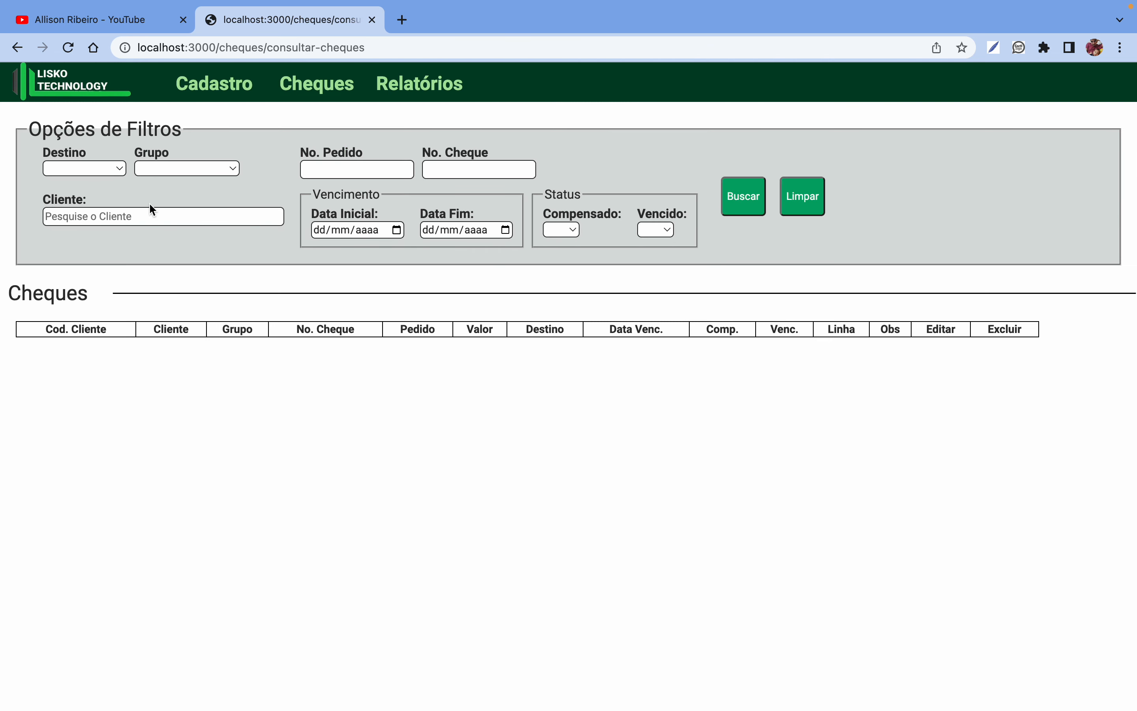
click(153, 213)
text(kamp)
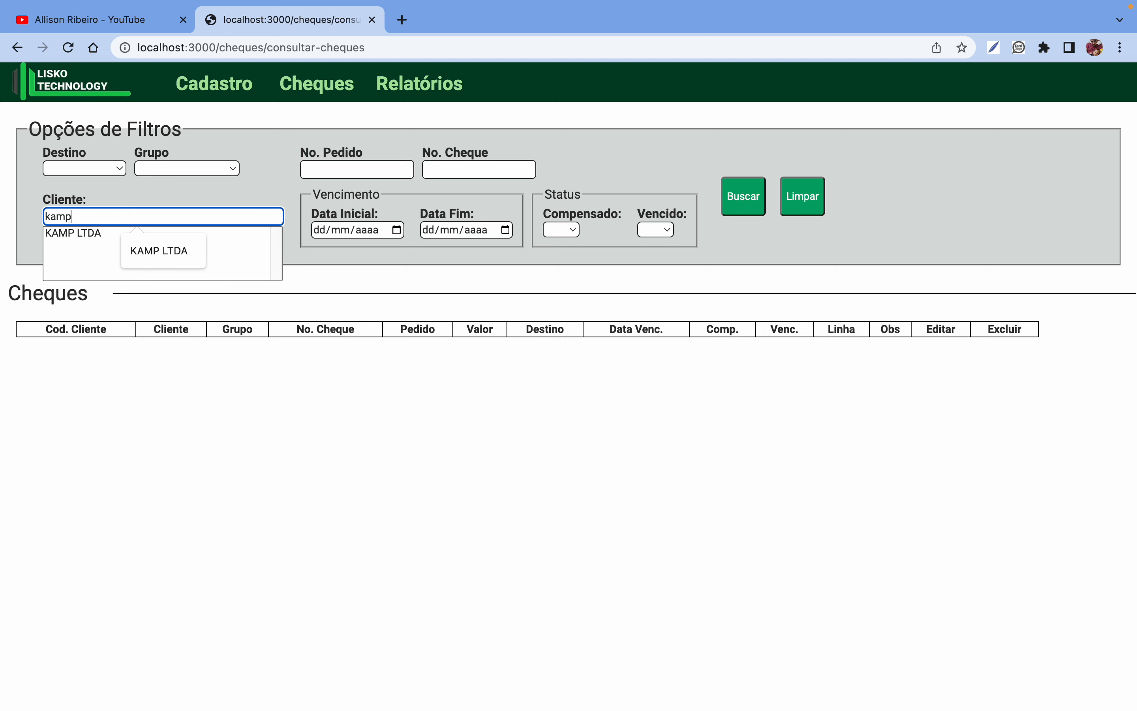
click(97, 235)
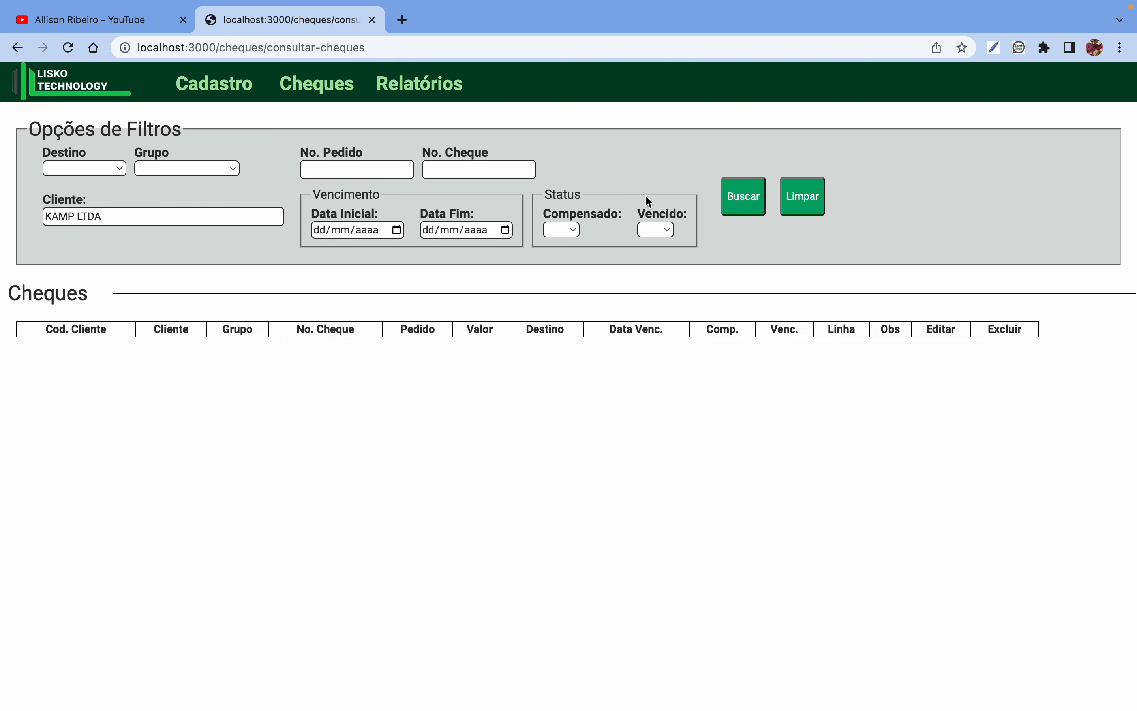
click(743, 195)
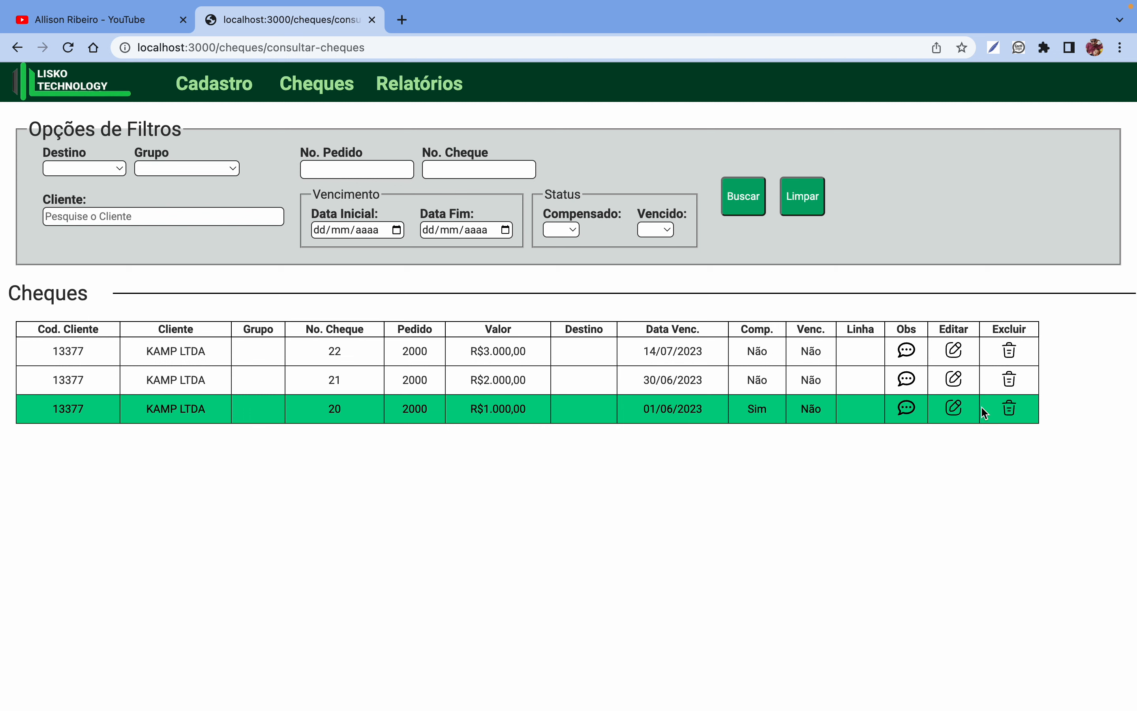
- Delete cheque 22 of KAMP LTDA from the cheque list
click(1010, 356)
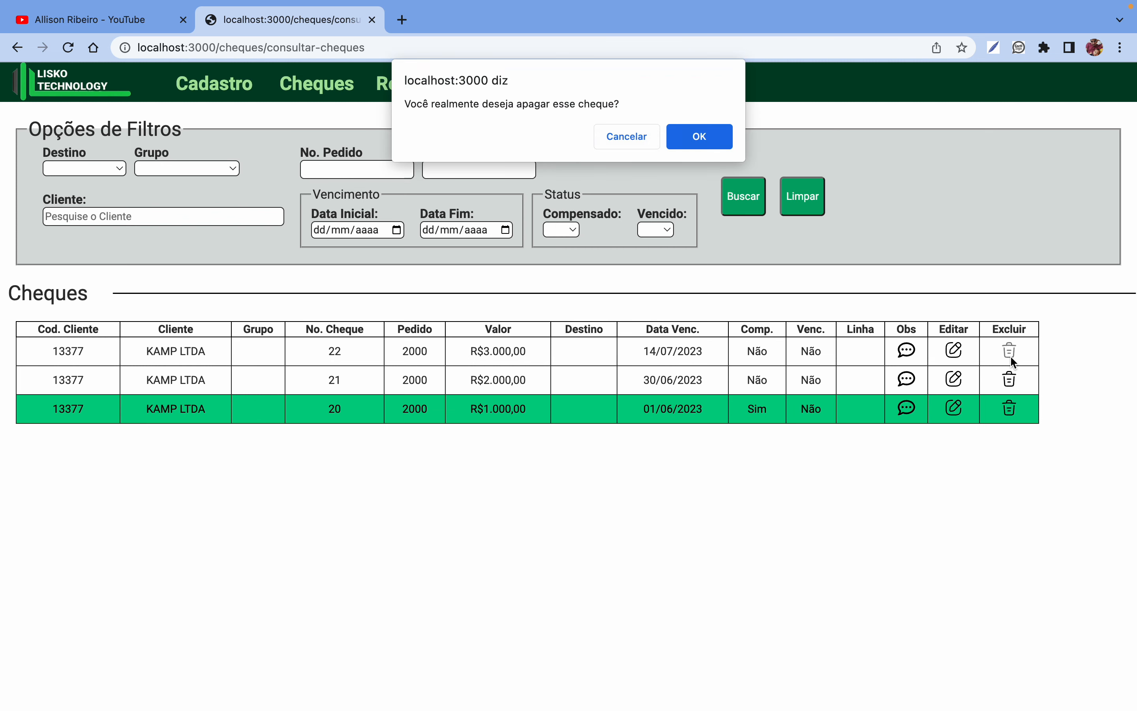
click(687, 136)
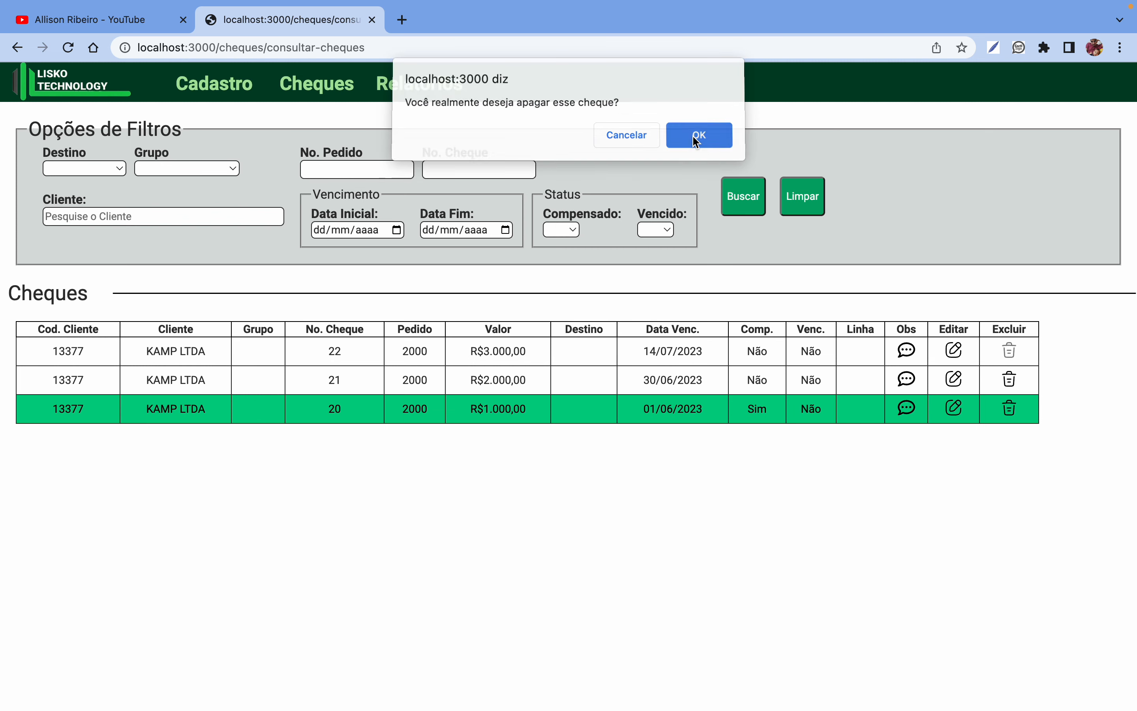
click(698, 141)
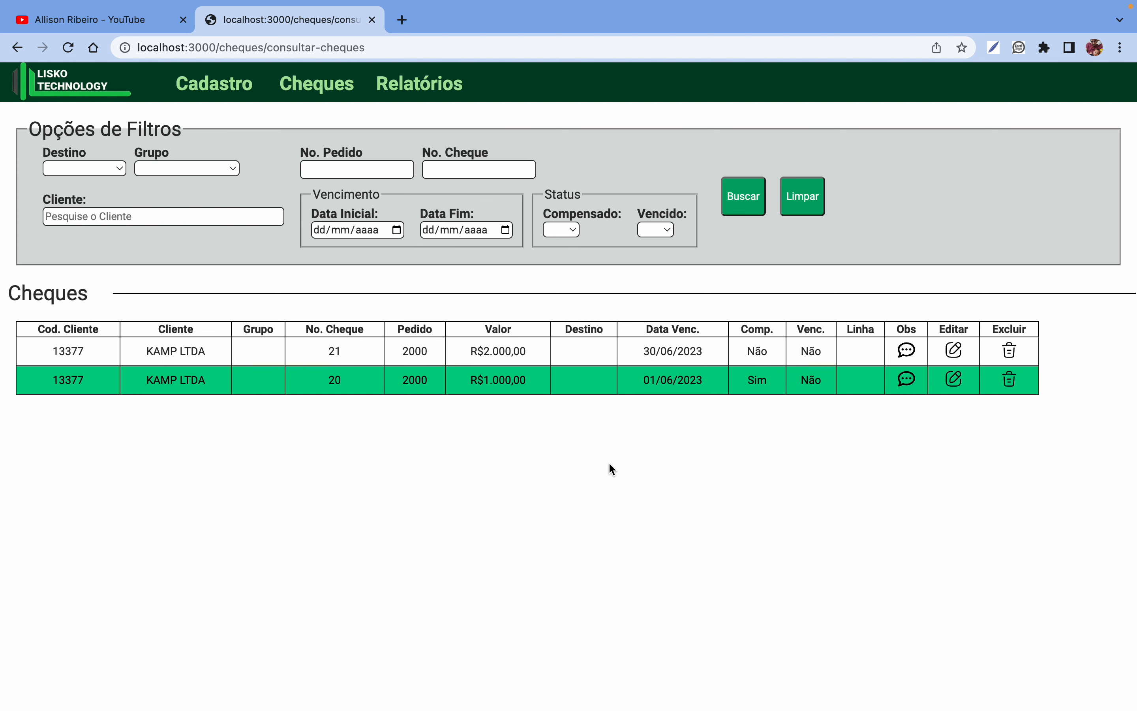
key(super+shift+5)
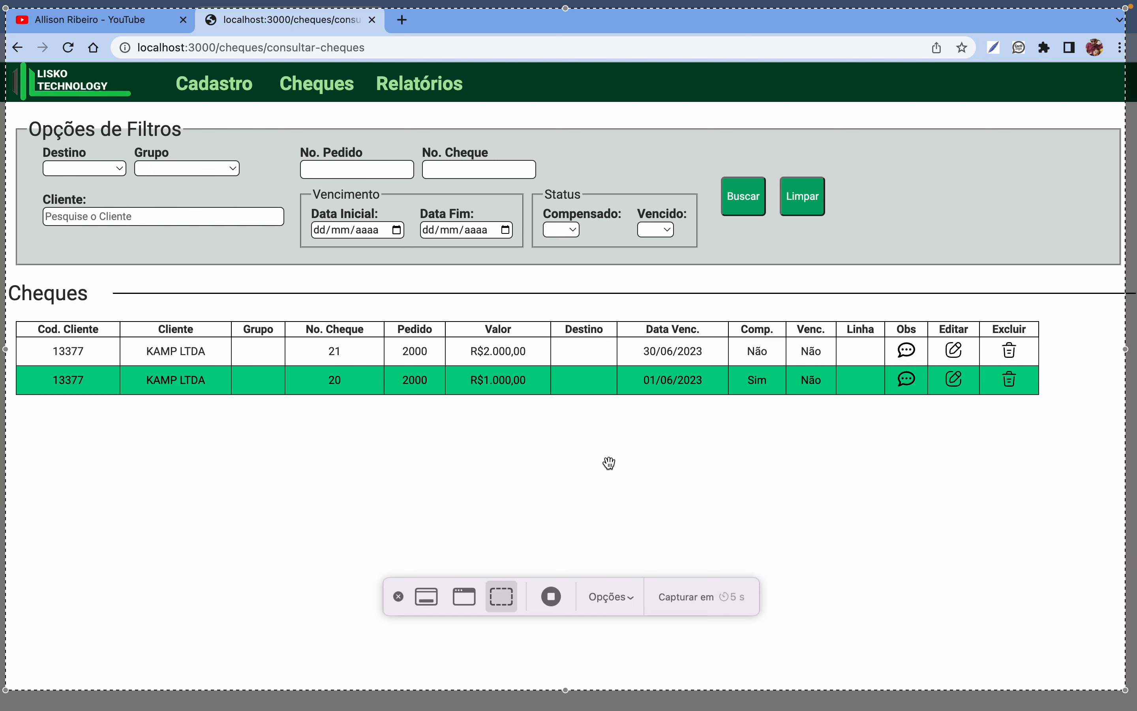